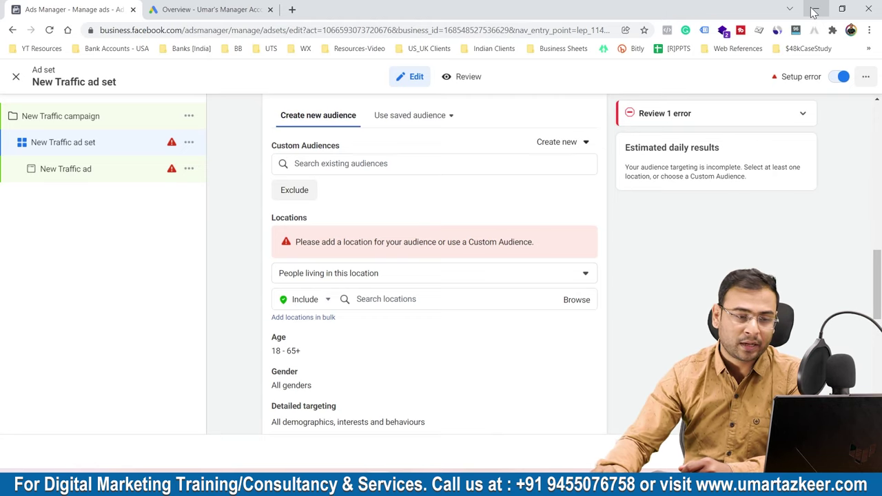
- Open the ad set's detailed targeting for editing and search its demographics, interests and behaviours for Digital Marketing
{"action": "scroll", "coordinate": [689, 158], "scroll_direction": "down", "scroll_amount": 3}
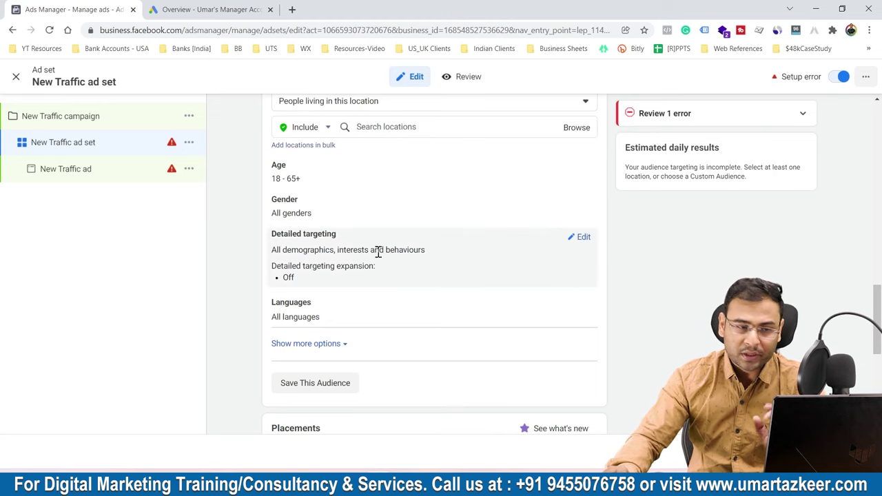
{"action": "left_click", "coordinate": [581, 238]}
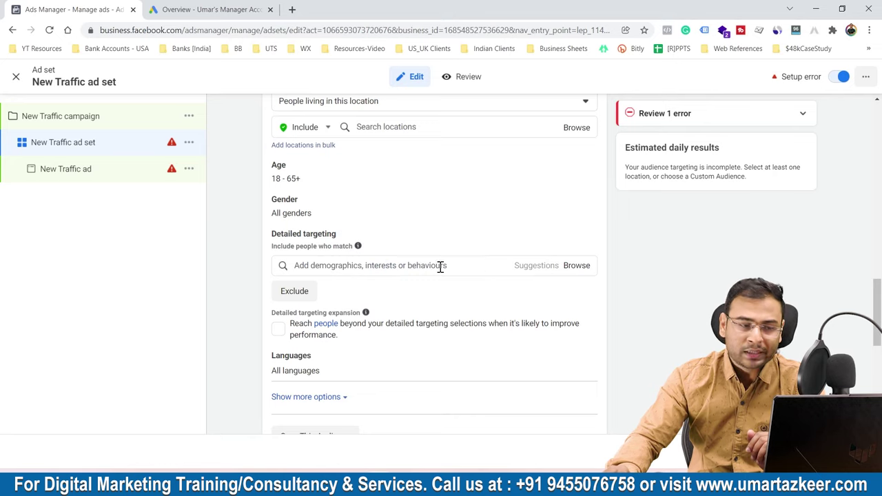
{"action": "left_click", "coordinate": [386, 266]}
{"action": "type", "text": "Dig"}
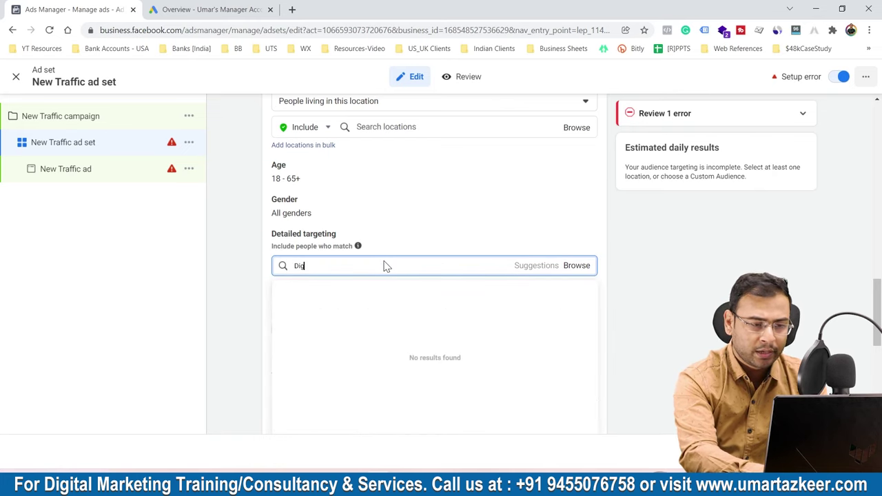
{"action": "type", "text": "ital M"}
{"action": "key", "text": "BackSpace"}
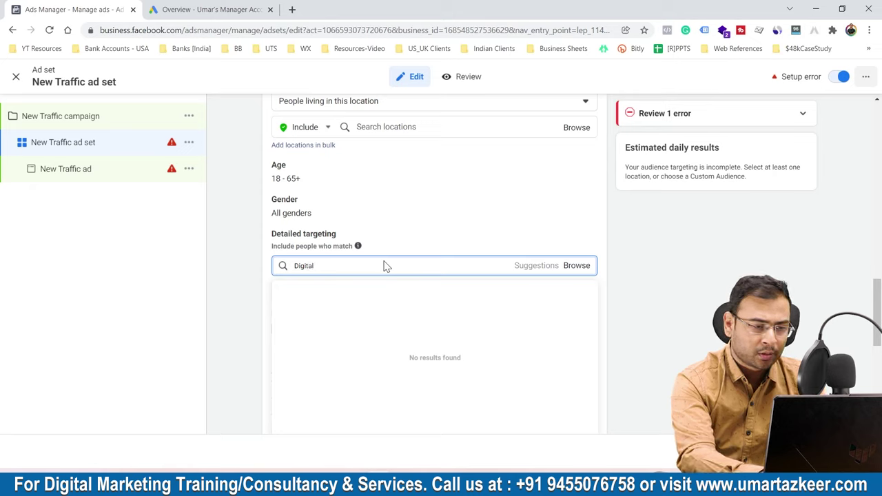
{"action": "type", "text": "Marketing"}
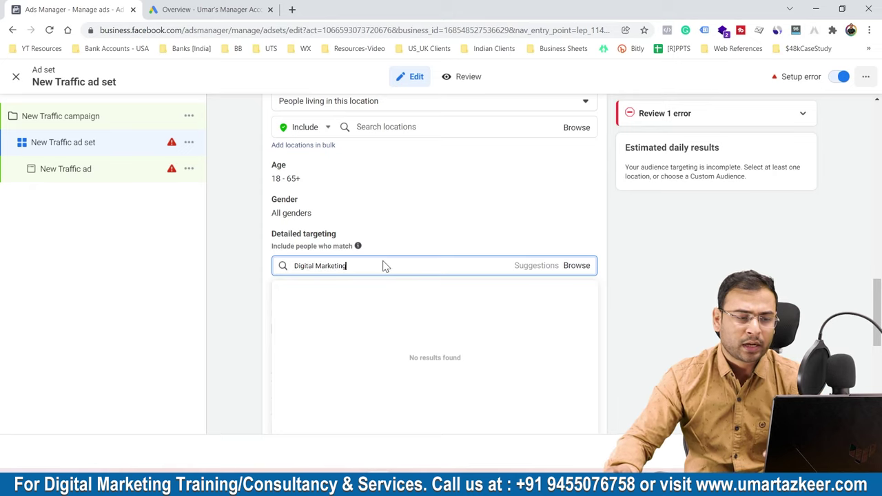
{"action": "triple_click", "coordinate": [383, 266]}
{"action": "left_click", "coordinate": [364, 264]}
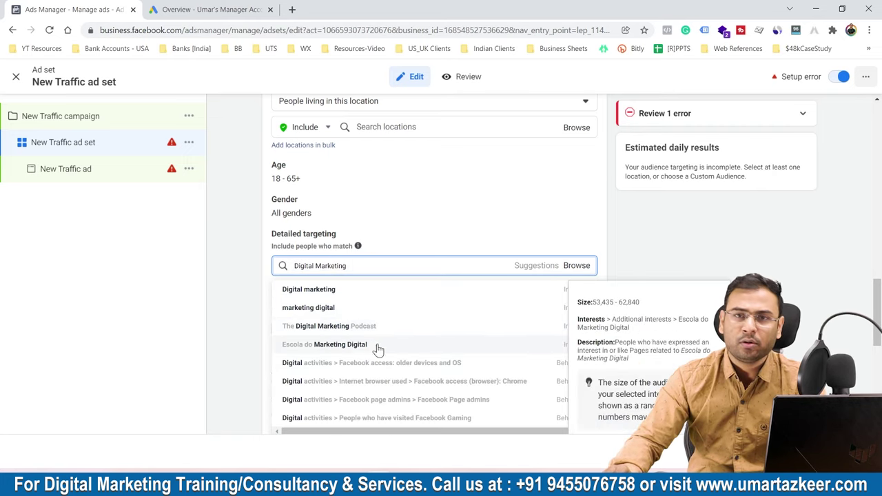
{"action": "left_click", "coordinate": [229, 295]}
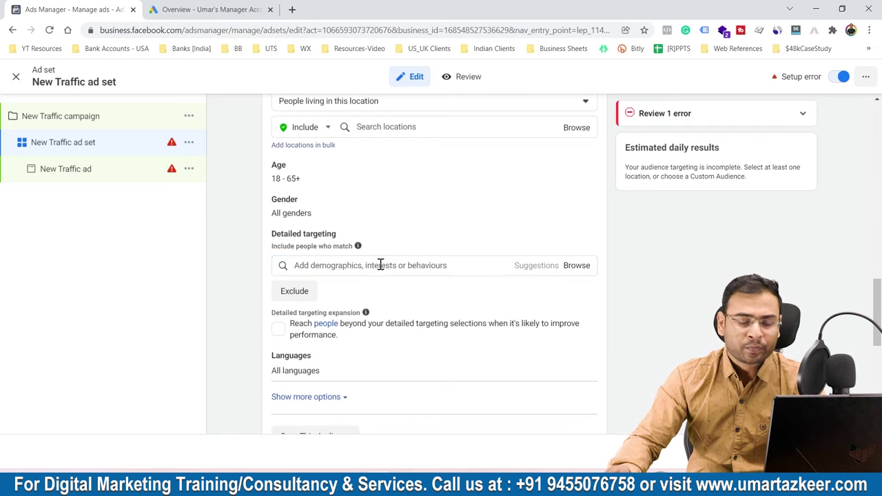
{"action": "left_click", "coordinate": [381, 265]}
{"action": "double_click", "coordinate": [320, 234]}
{"action": "left_click", "coordinate": [229, 270]}
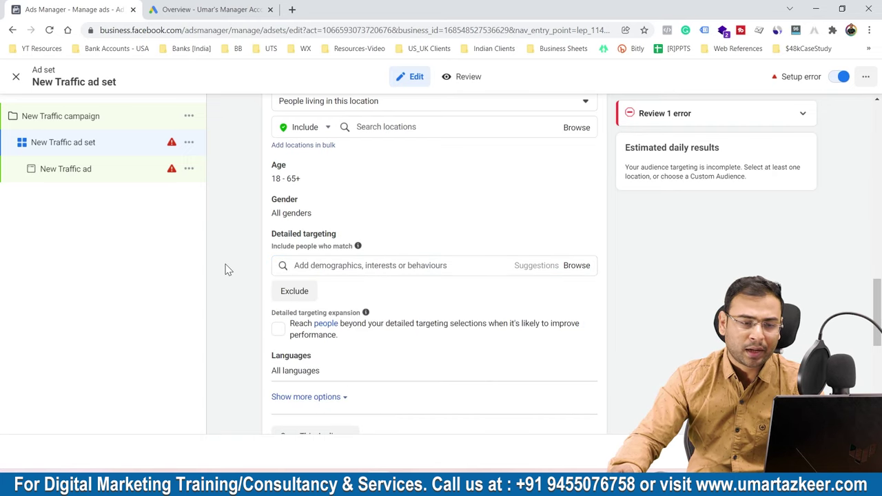
- Browse the Demographics targeting category down to Education and examine the Education level options
{"action": "left_click", "coordinate": [568, 270]}
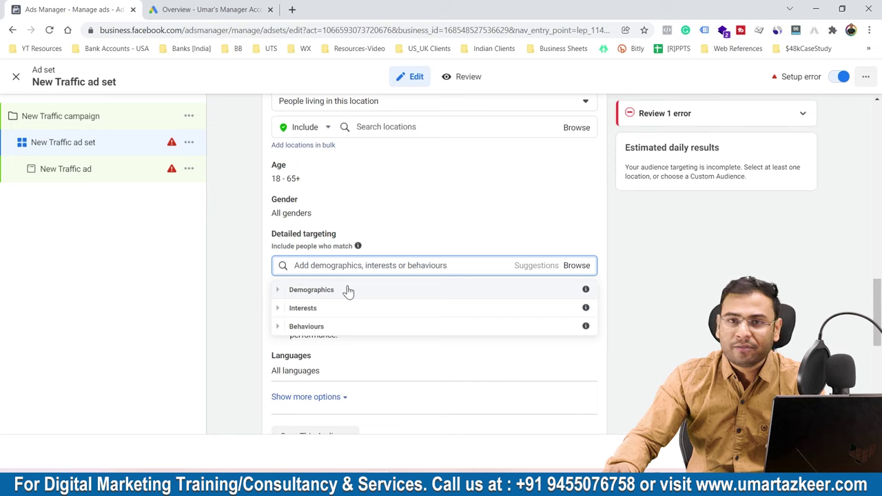
{"action": "scroll", "coordinate": [531, 293], "scroll_direction": "down", "scroll_amount": 2}
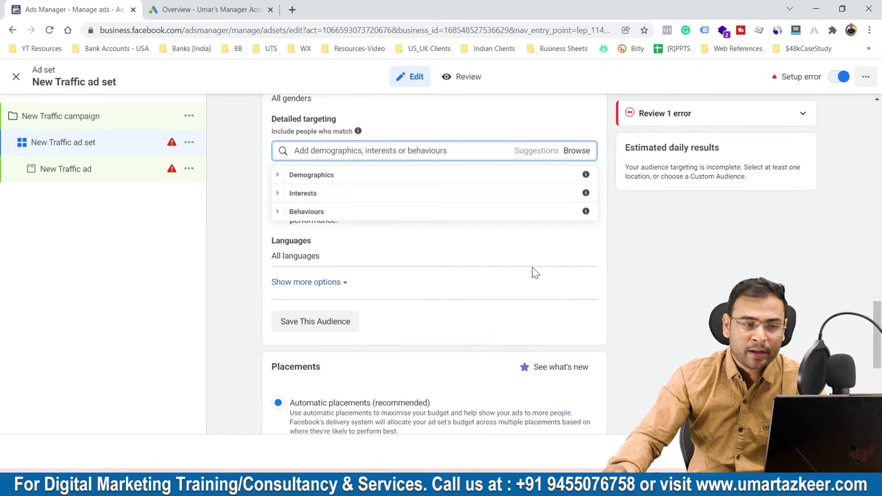
{"action": "left_click", "coordinate": [310, 177]}
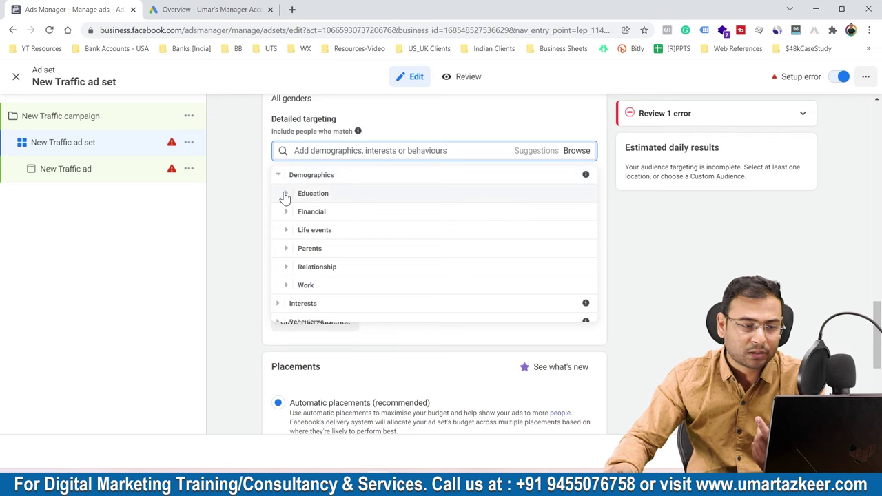
{"action": "left_click", "coordinate": [287, 194]}
{"action": "left_click", "coordinate": [305, 194]}
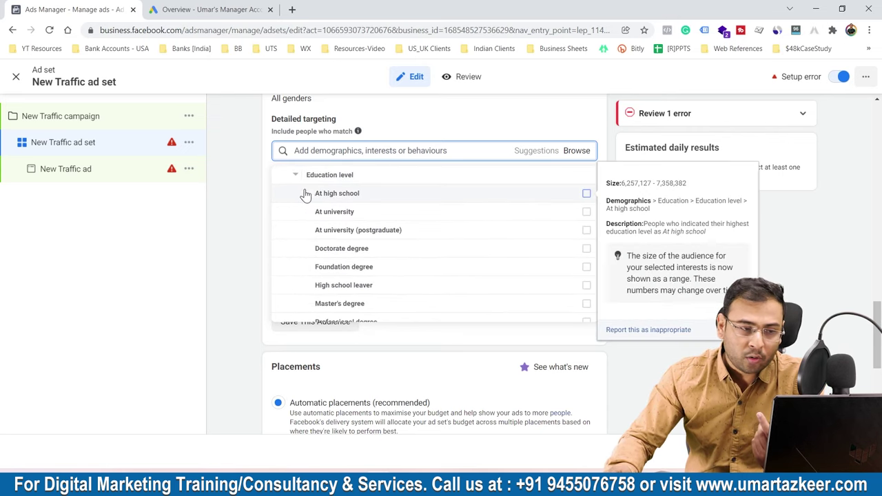
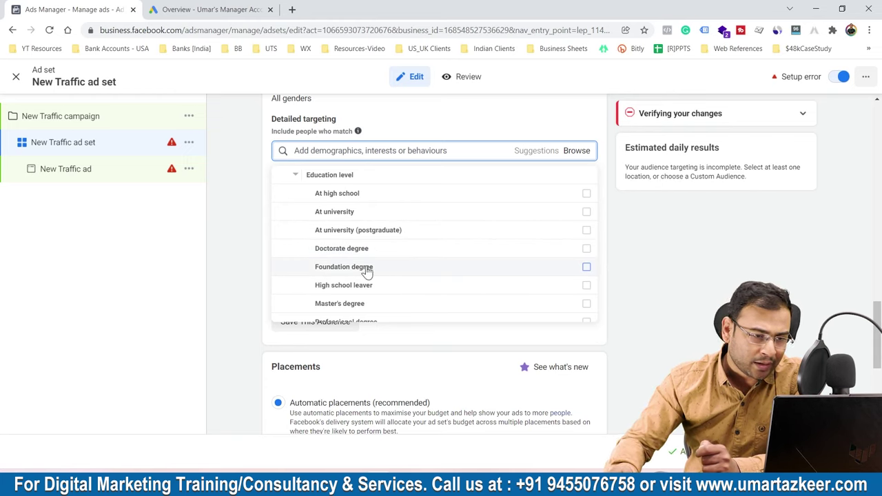
{"action": "scroll", "coordinate": [441, 262], "scroll_direction": "down", "scroll_amount": 1}
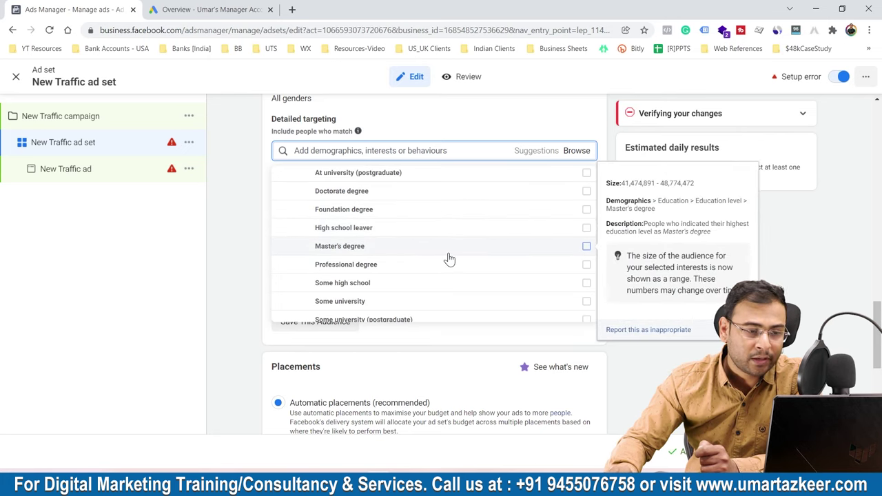
{"action": "scroll", "coordinate": [435, 253], "scroll_direction": "down", "scroll_amount": 1}
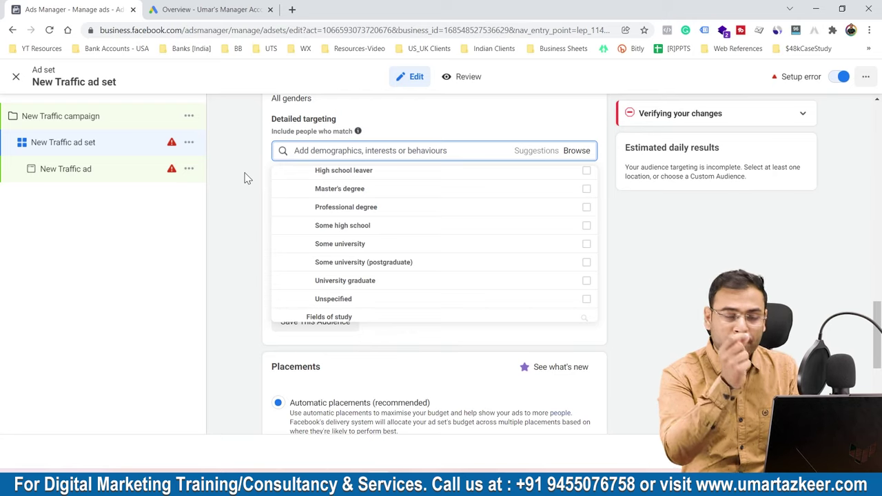
- Search the detailed targeting options for Motivation and look through the suggested interests
{"action": "left_click", "coordinate": [336, 151]}
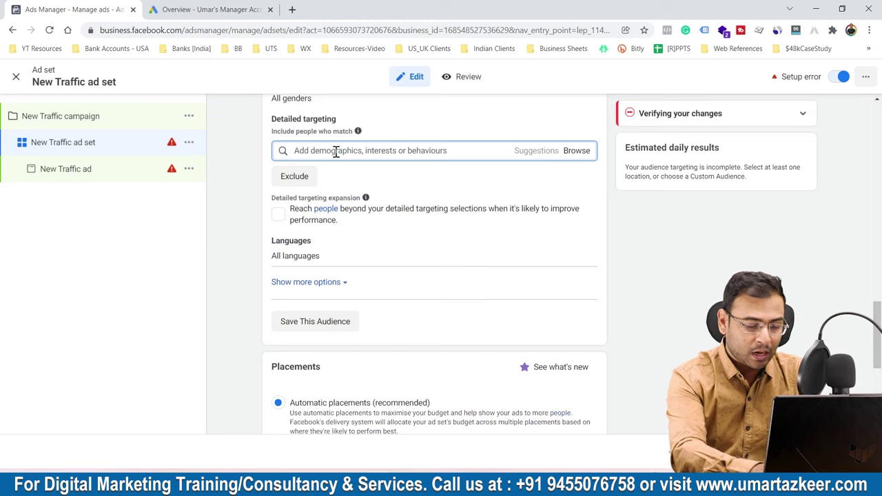
{"action": "type", "text": "Motivation"}
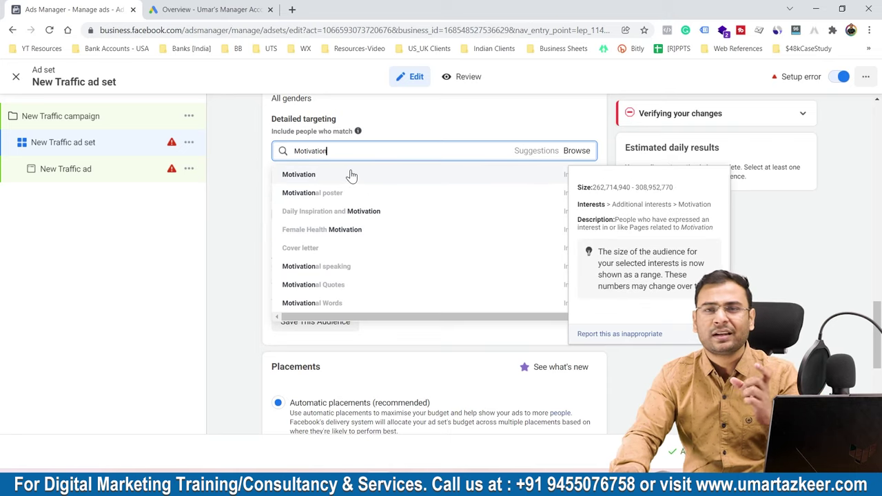
{"action": "scroll", "coordinate": [380, 187], "scroll_direction": "down", "scroll_amount": 1}
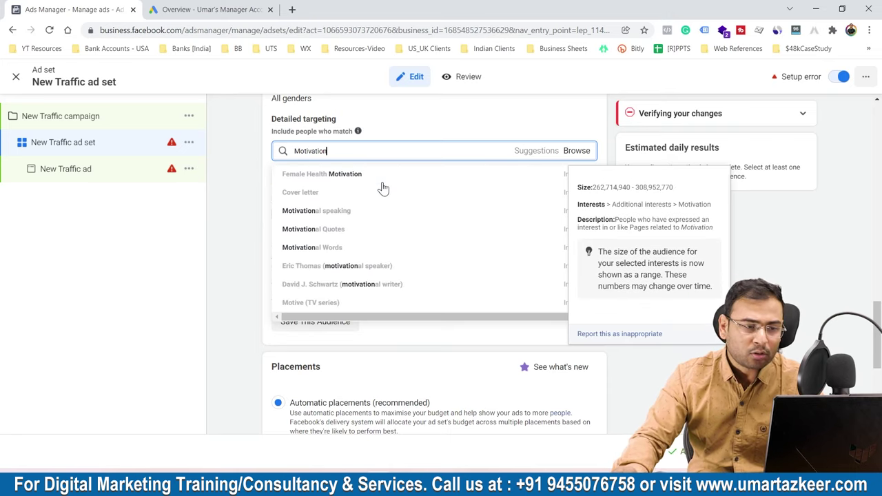
{"action": "scroll", "coordinate": [345, 190], "scroll_direction": "up", "scroll_amount": 1}
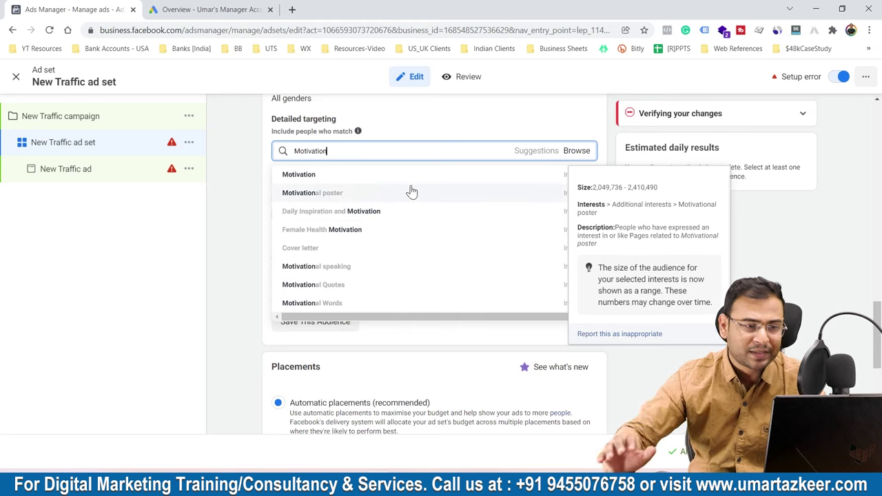
- Refine the targeting search to Motivational books, and shorten it to Motivational to look through the suggested interests
{"action": "type", "text": "al boo"}
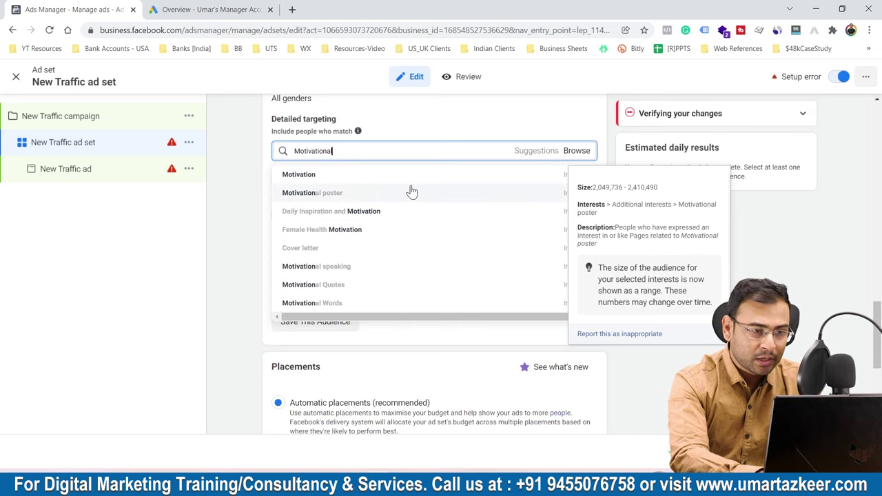
{"action": "type", "text": "ks"}
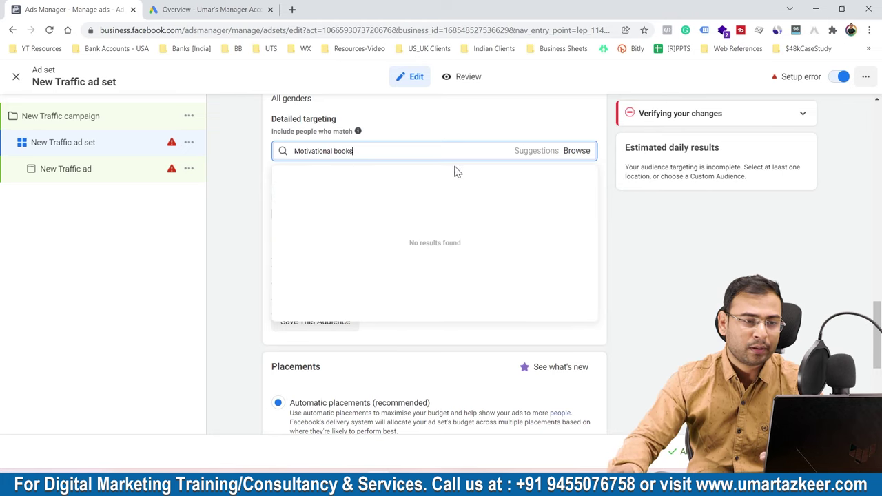
{"action": "key", "text": "BackSpace"}
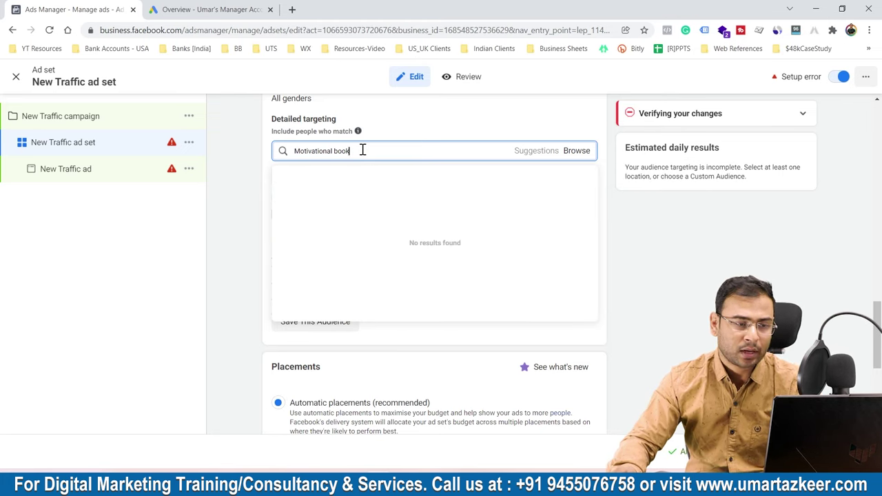
{"action": "double_click", "coordinate": [339, 151]}
{"action": "key", "text": "BackSpace"}
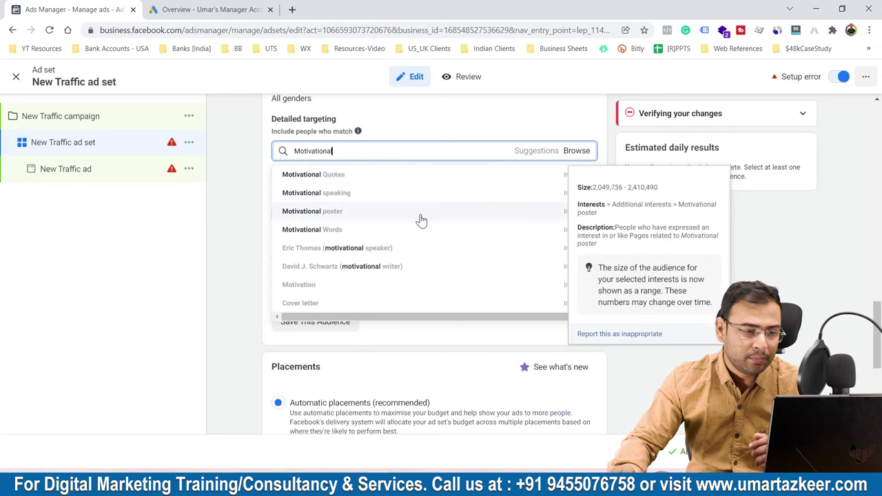
{"action": "scroll", "coordinate": [350, 266], "scroll_direction": "down", "scroll_amount": 4}
{"action": "scroll", "coordinate": [353, 224], "scroll_direction": "up", "scroll_amount": 3}
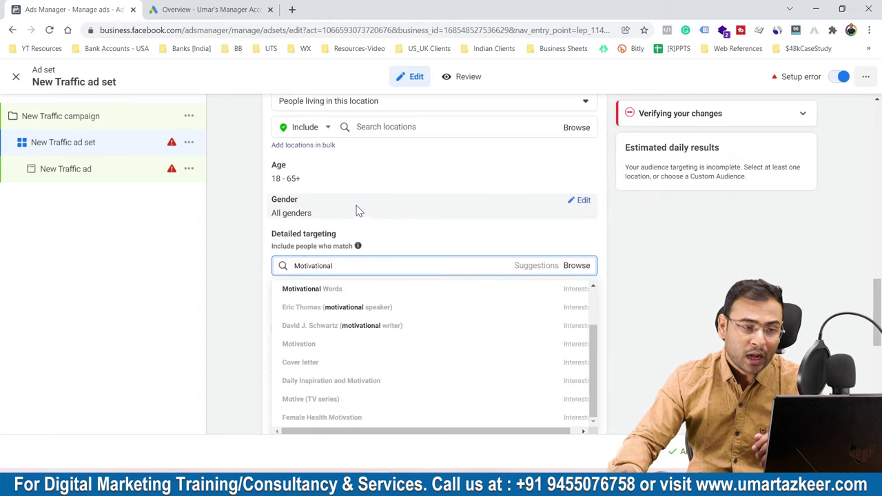
- Replace the targeting search term with Rich Dad Poor Dad and examine the matching interest's audience size and description
{"action": "left_click", "coordinate": [300, 265]}
{"action": "left_click_drag", "start_coordinate": [295, 266], "coordinate": [328, 266]}
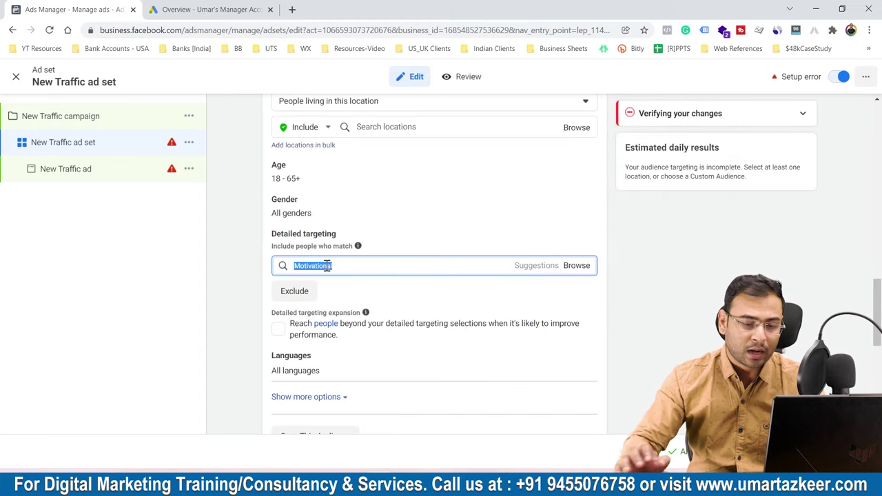
{"action": "key", "text": "BackSpace"}
{"action": "type", "text": "Richa"}
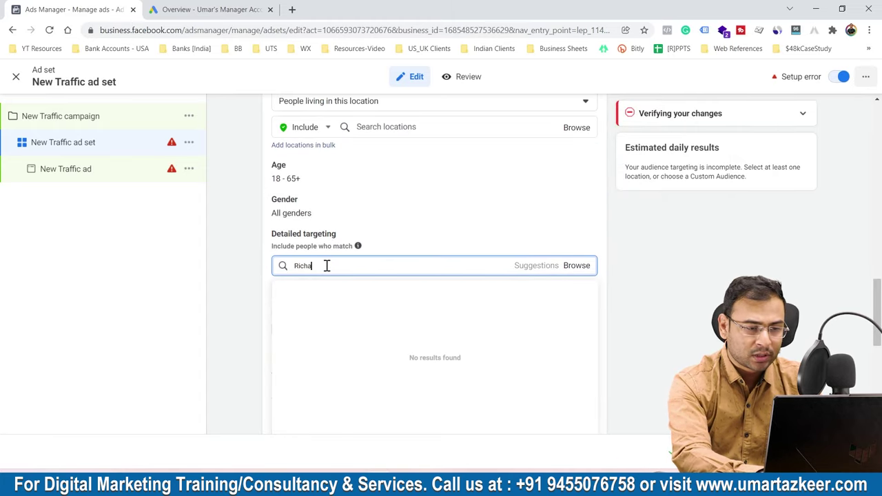
{"action": "key", "text": "BackSpace"}
{"action": "type", "text": "Dad Poor"}
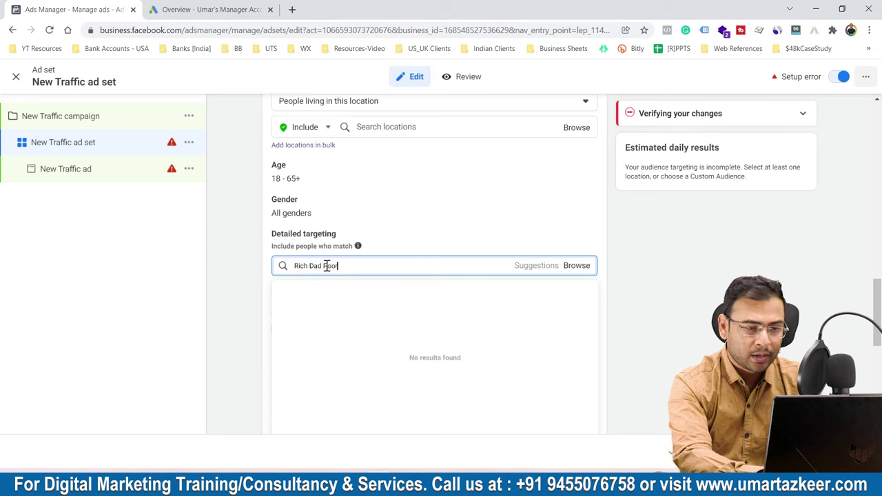
{"action": "type", "text": " DAd"}
{"action": "key", "text": "BackSpace"}
{"action": "key", "text": "BackSpace"}
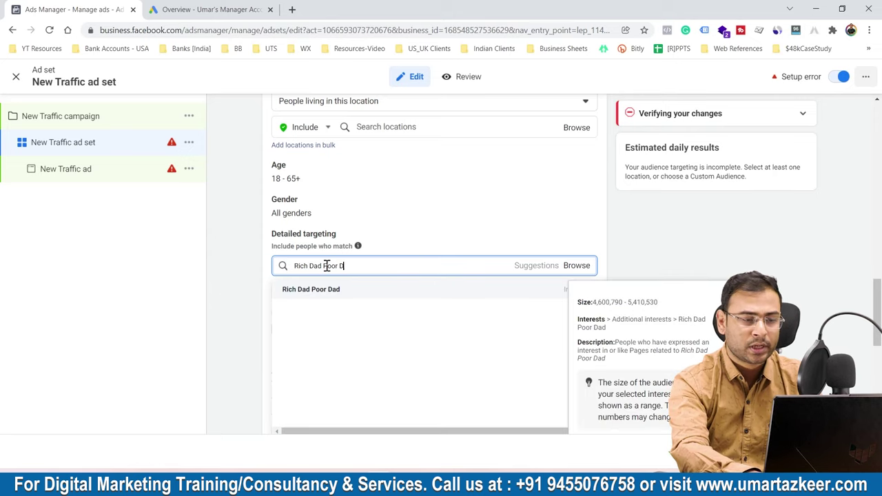
{"action": "type", "text": "ad"}
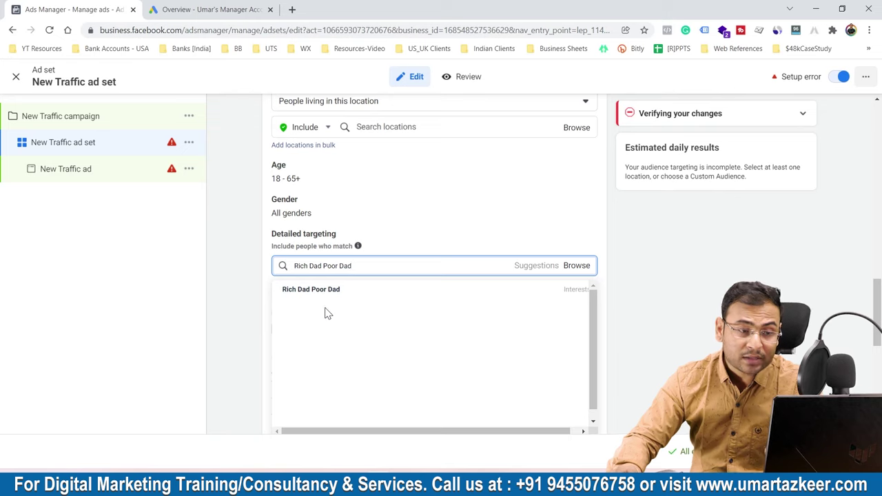
{"action": "mouse_move", "coordinate": [316, 298]}
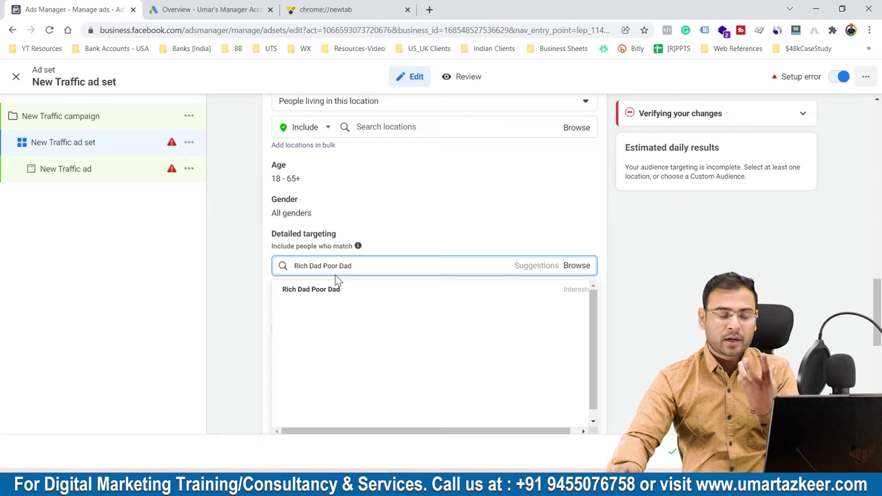
{"action": "mouse_move", "coordinate": [311, 296]}
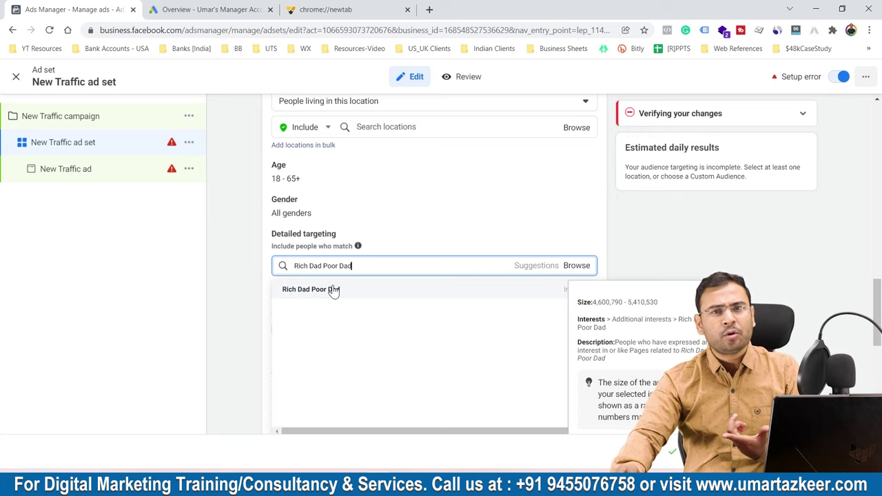
- Replace the search term with Robert Kiyo and add the interest Robert Kiyosaki to the ad set's detailed targeting
{"action": "key", "text": "ctrl+a"}
{"action": "key", "text": "BackSpace"}
{"action": "type", "text": "R"}
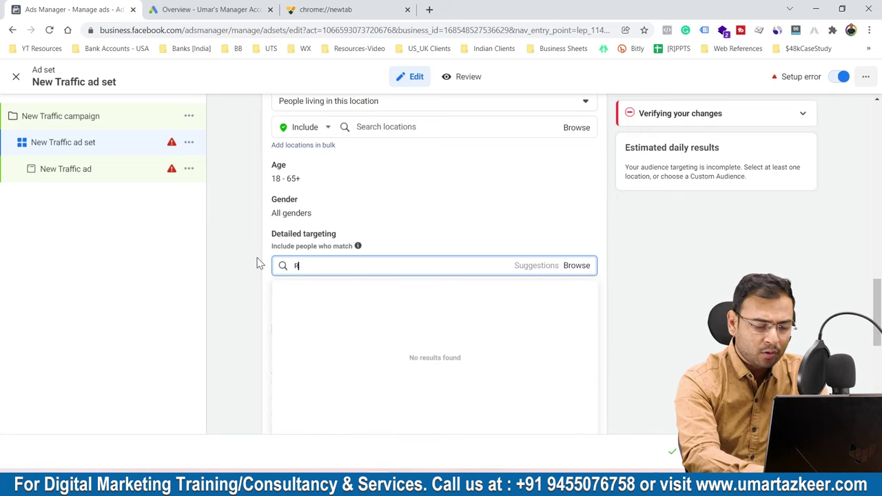
{"action": "type", "text": "obert "}
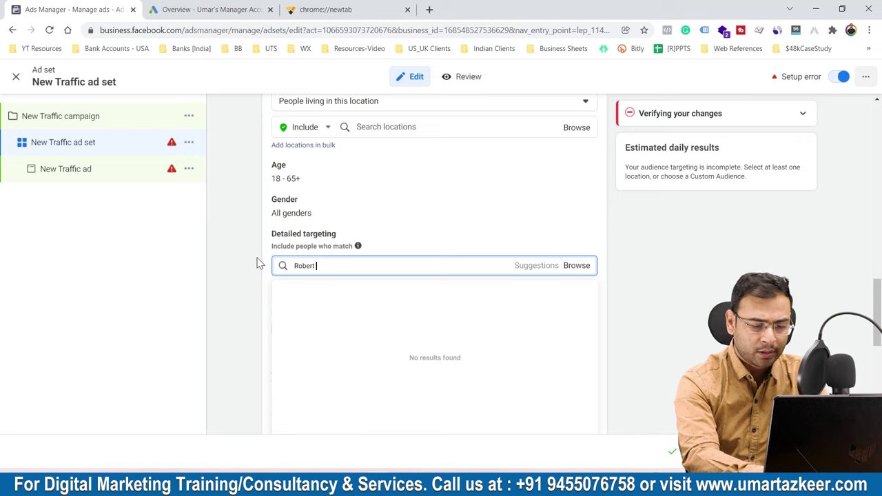
{"action": "type", "text": "Kiyo"}
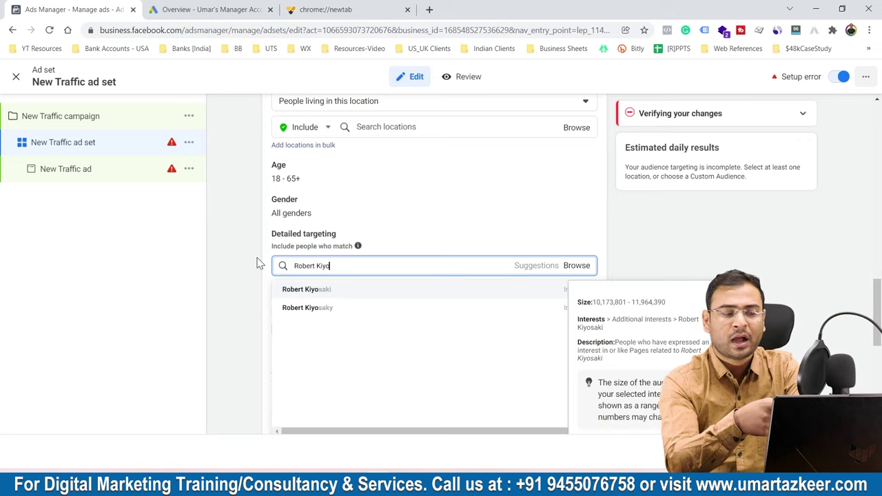
{"action": "left_click", "coordinate": [307, 290]}
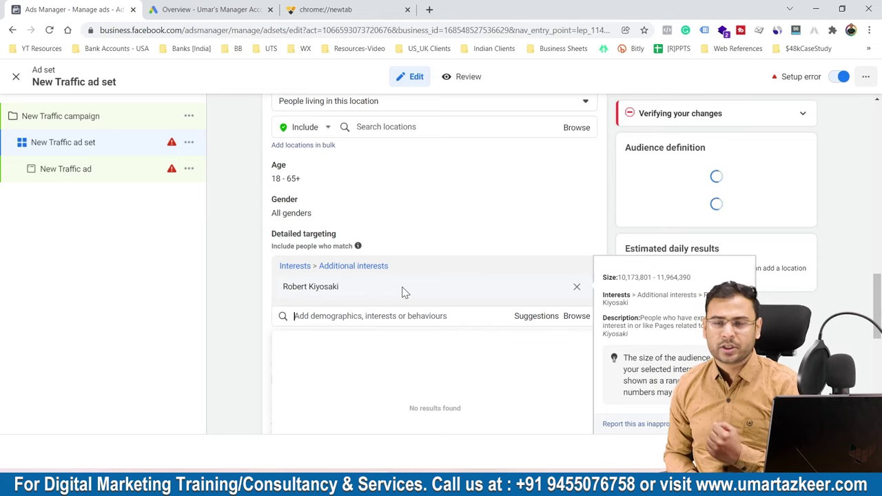
- Remove the Robert Kiyosaki interest from the ad set's detailed targeting
{"action": "left_click", "coordinate": [356, 292]}
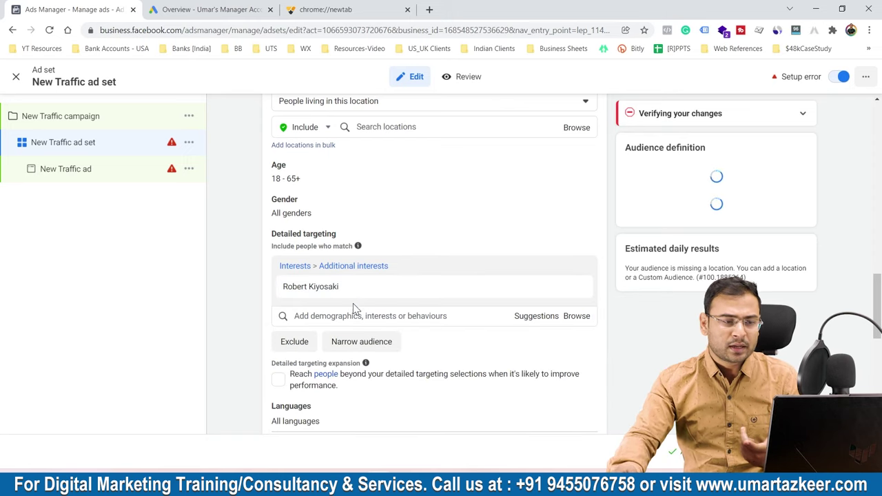
{"action": "left_click", "coordinate": [364, 314]}
{"action": "left_click", "coordinate": [577, 286]}
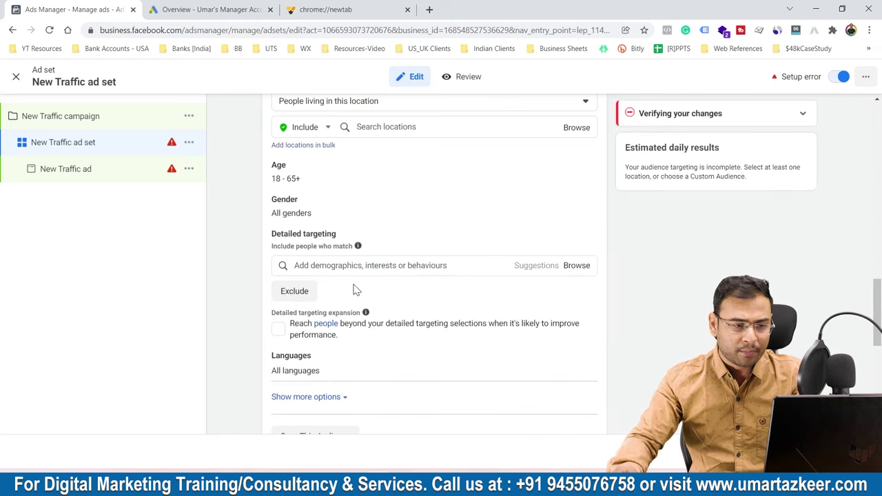
- Search the detailed targeting options for Digital Marketing and add the Digital marketing interest to the ad set's audience
{"action": "type", "text": "Digital MArketing"}
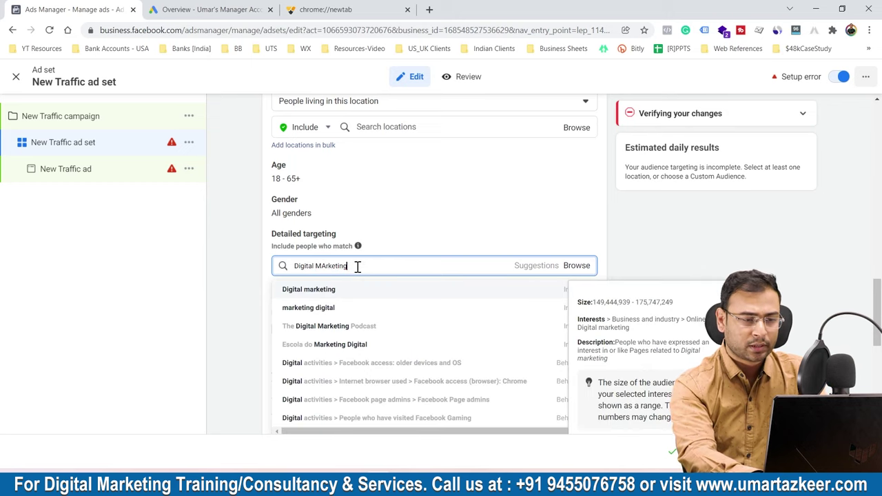
{"action": "key", "text": "BackSpace"}
{"action": "key", "text": "BackSpace"}
{"action": "key", "text": "BackSpace"}
{"action": "key", "text": "BackSpace"}
{"action": "key", "text": "BackSpace"}
{"action": "key", "text": "BackSpace"}
{"action": "key", "text": "BackSpace"}
{"action": "key", "text": "BackSpace"}
{"action": "type", "text": "arketing"}
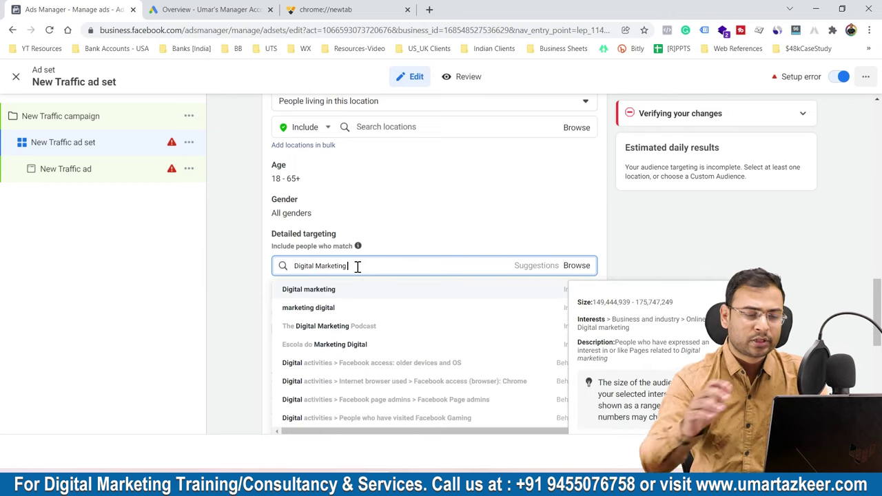
{"action": "left_click", "coordinate": [528, 290]}
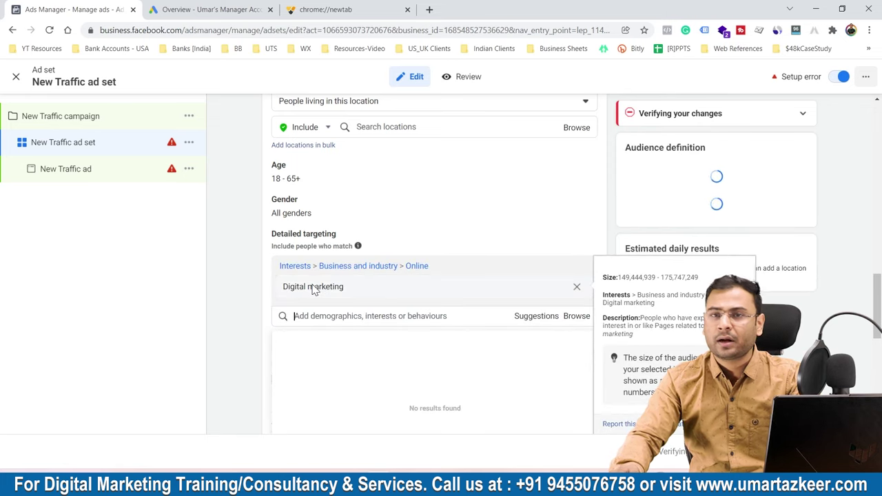
{"action": "left_click", "coordinate": [244, 293]}
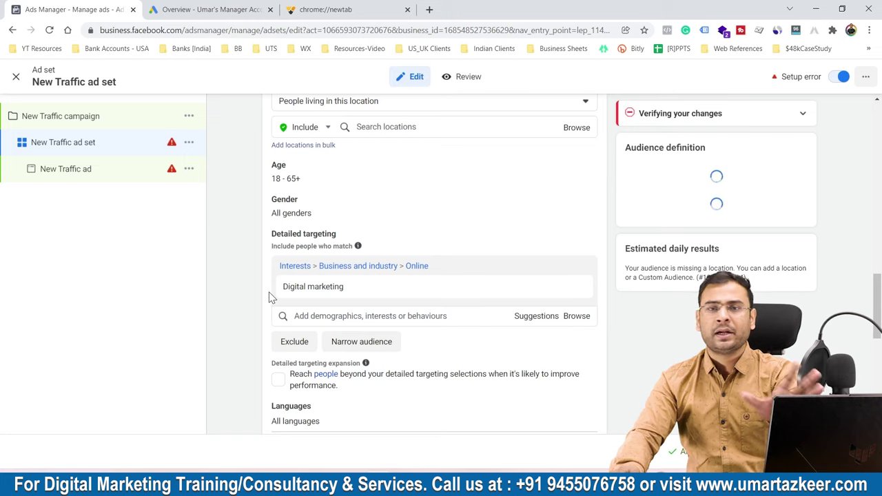
{"action": "mouse_move", "coordinate": [297, 295]}
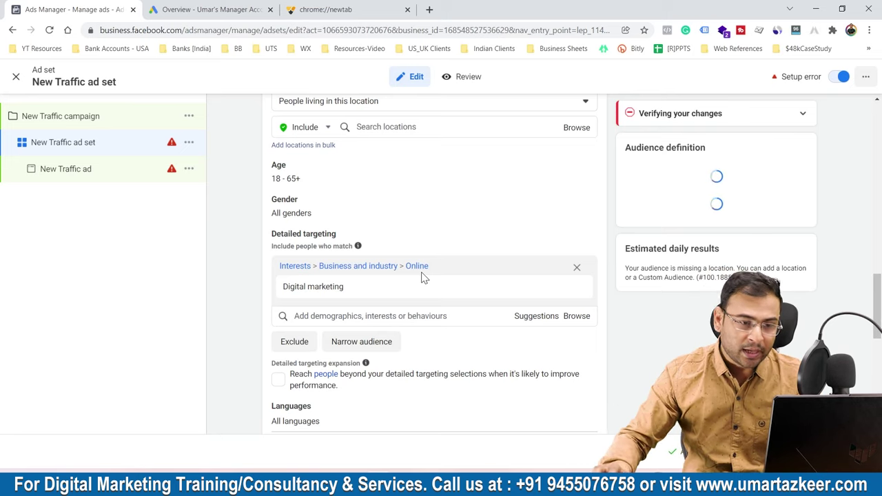
- Search the detailed targeting options for Moz to look at the matching marketing software interest
{"action": "left_click", "coordinate": [364, 316]}
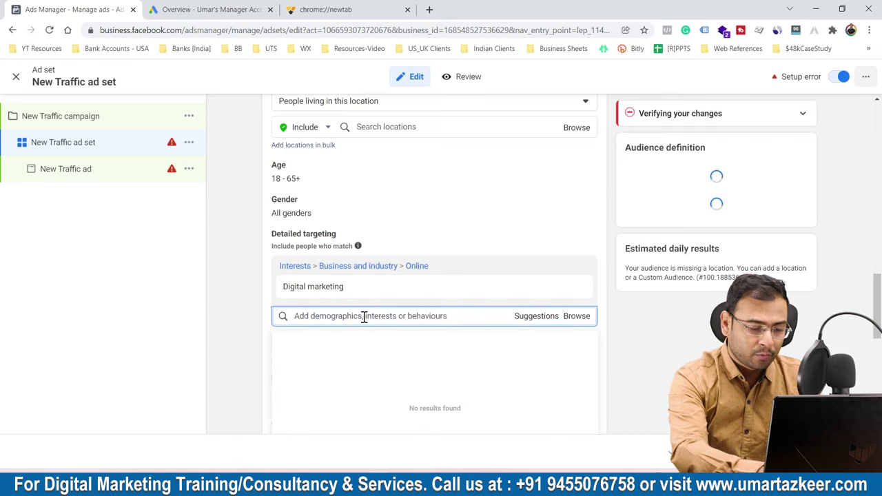
{"action": "type", "text": "No"}
{"action": "key", "text": "BackSpace"}
{"action": "key", "text": "BackSpace"}
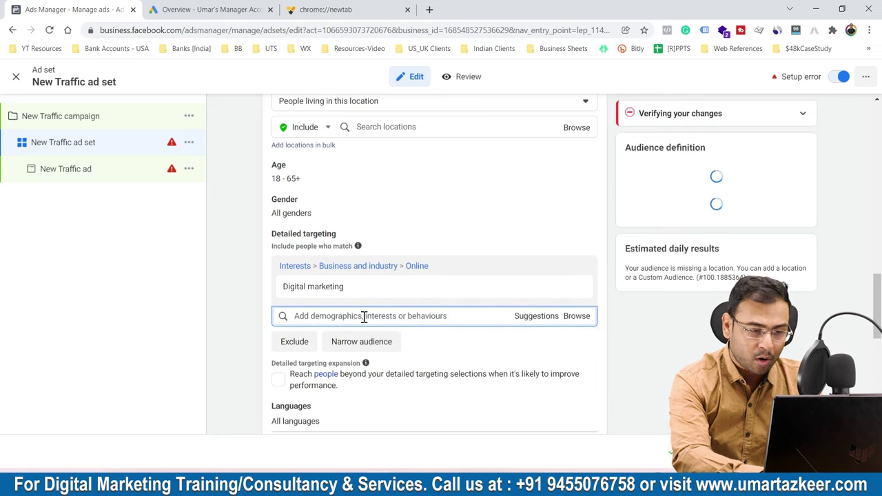
{"action": "type", "text": "Moz"}
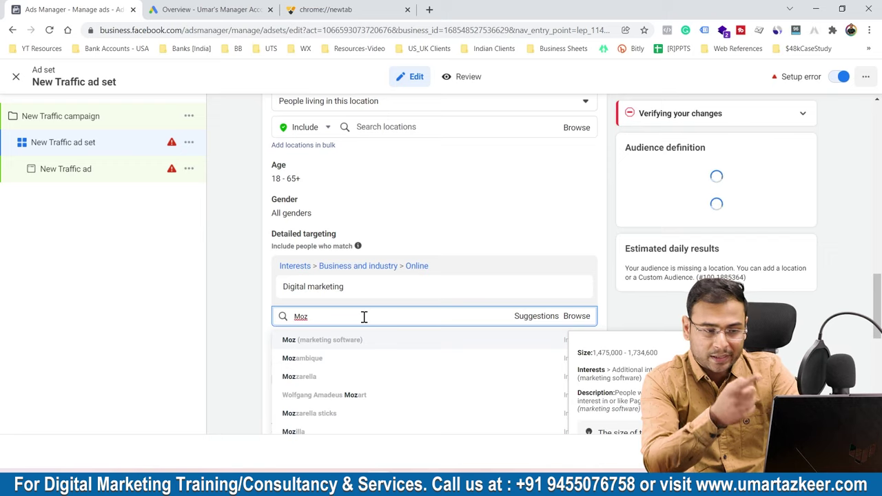
- Replace the targeting search term with Ahrefs to check for a matching interest
{"action": "key", "text": "BackSpace"}
{"action": "key", "text": "BackSpace"}
{"action": "key", "text": "BackSpace"}
{"action": "type", "text": "Ahrefs"}
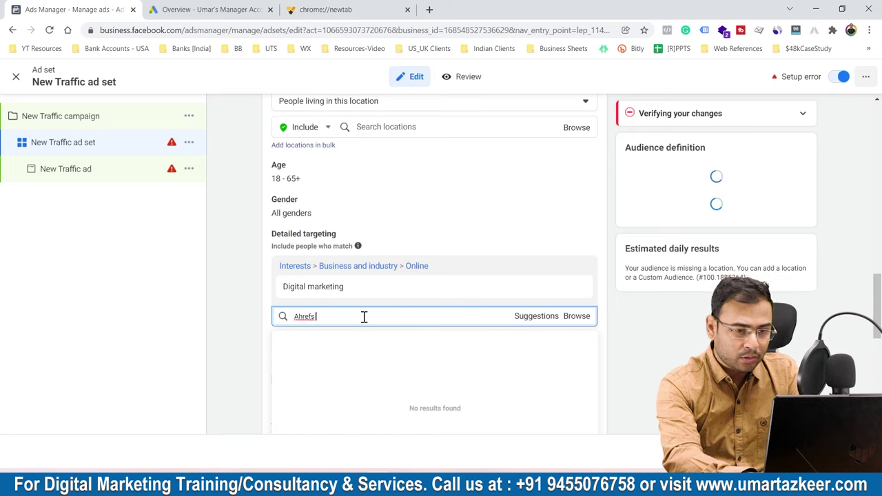
- Replace the targeting search term with SEMRush and check the matching interest's audience size
{"action": "key", "text": "BackSpace"}
{"action": "key", "text": "BackSpace"}
{"action": "key", "text": "BackSpace"}
{"action": "key", "text": "BackSpace"}
{"action": "key", "text": "BackSpace"}
{"action": "key", "text": "BackSpace"}
{"action": "type", "text": "SEmRu"}
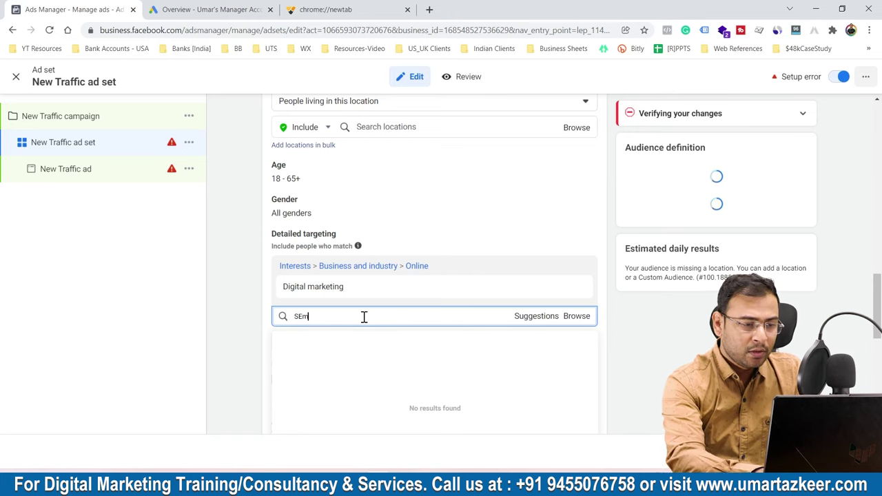
{"action": "key", "text": "BackSpace"}
{"action": "key", "text": "BackSpace"}
{"action": "key", "text": "BackSpace"}
{"action": "key", "text": "BackSpace"}
{"action": "type", "text": "EM"}
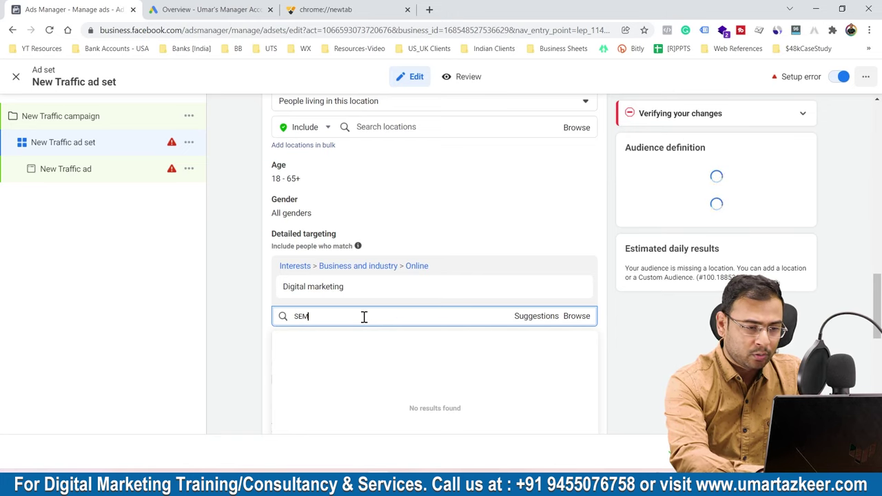
{"action": "type", "text": "Rush"}
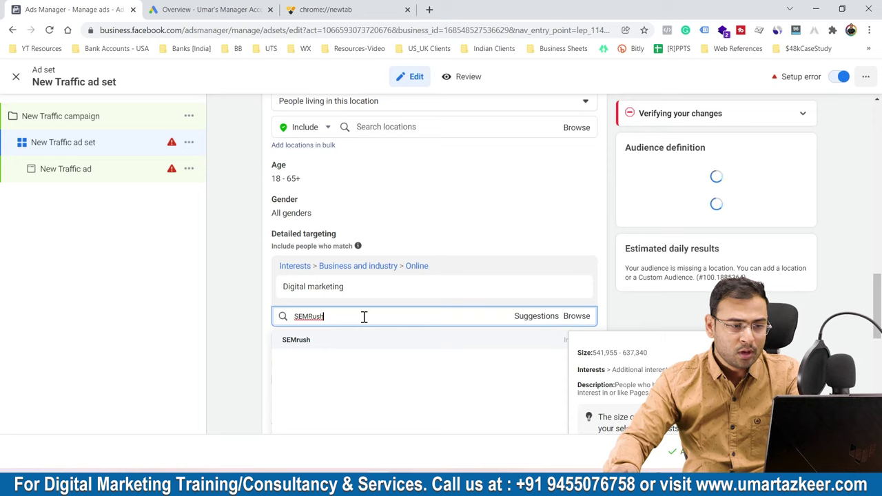
- Replace the targeting search term with MailChimp to check for a matching interest, and clear the search
{"action": "left_click_drag", "start_coordinate": [343, 315], "coordinate": [253, 311]}
{"action": "key", "text": "BackSpace"}
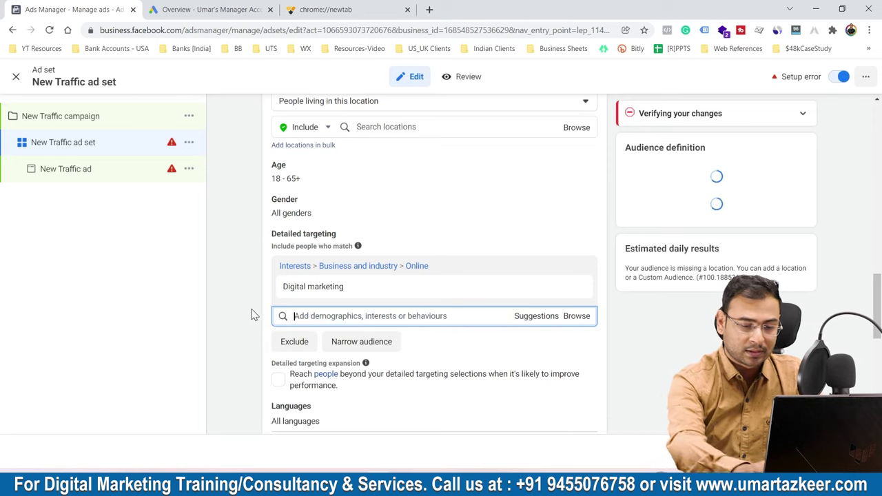
{"action": "type", "text": "MailChimp"}
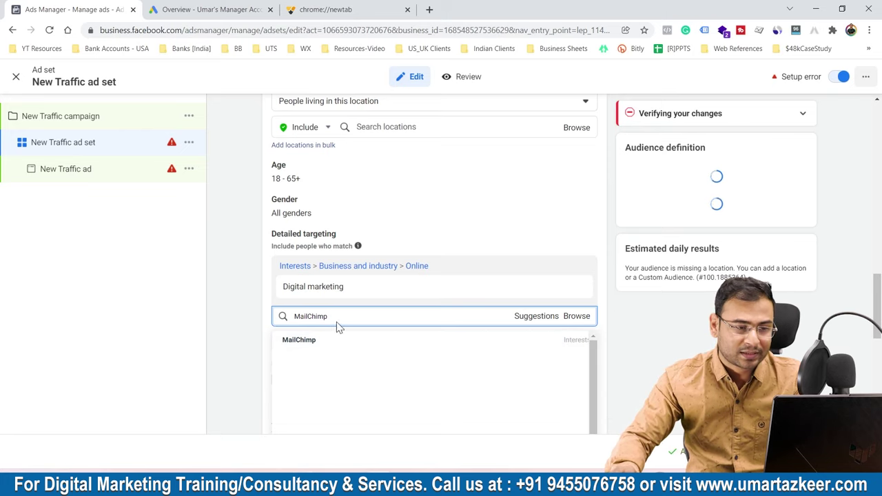
{"action": "left_click_drag", "start_coordinate": [343, 314], "coordinate": [231, 310]}
{"action": "key", "text": "BackSpace"}
{"action": "left_click", "coordinate": [239, 339]}
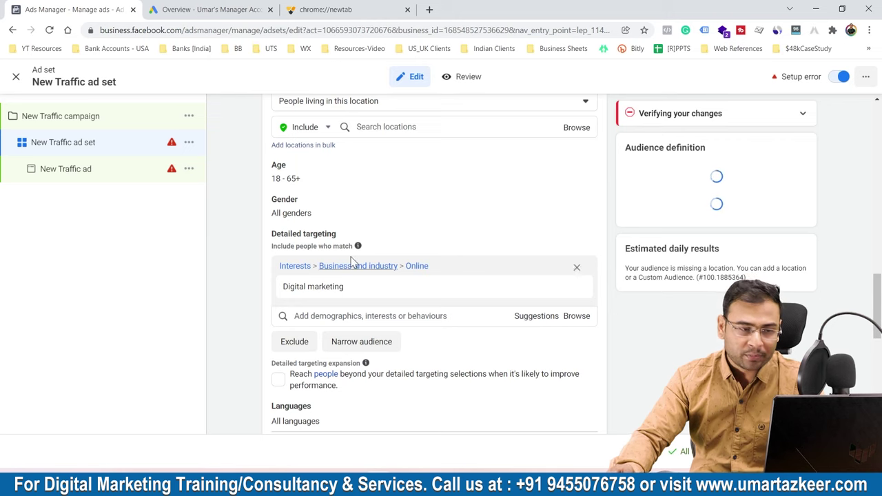
- Show the targeting suggestions based on the Digital marketing interest and look through the related interests, behaviours and fields of study
{"action": "mouse_move", "coordinate": [343, 242]}
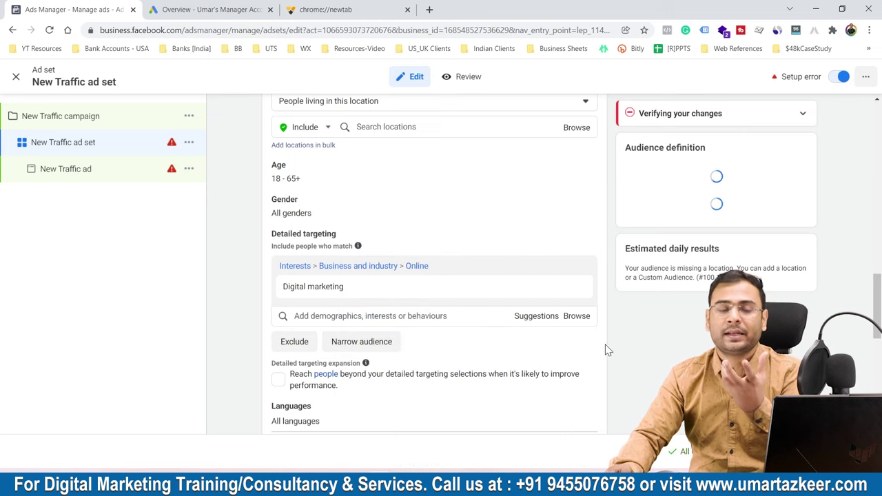
{"action": "mouse_move", "coordinate": [333, 293]}
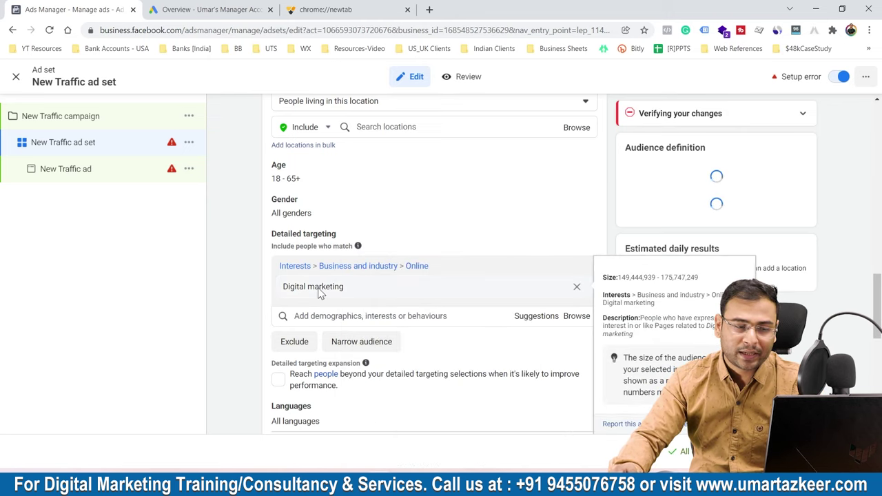
{"action": "left_click", "coordinate": [537, 319]}
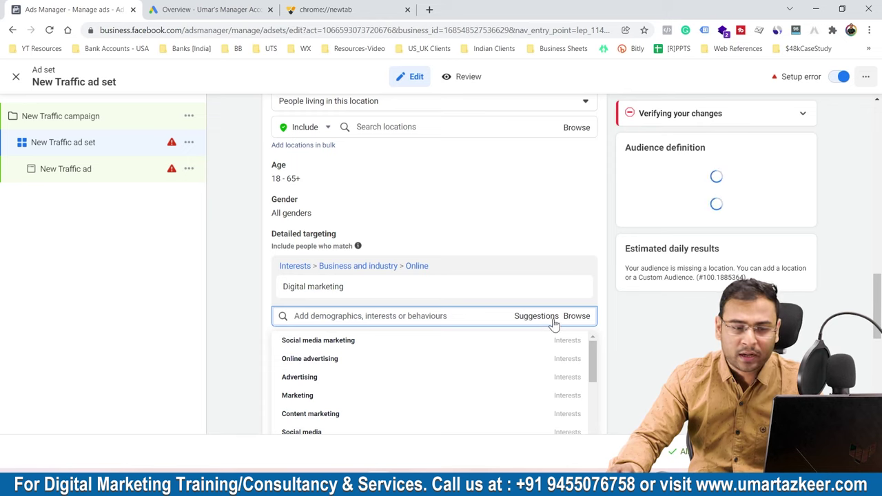
{"action": "scroll", "coordinate": [441, 290], "scroll_direction": "down", "scroll_amount": 1}
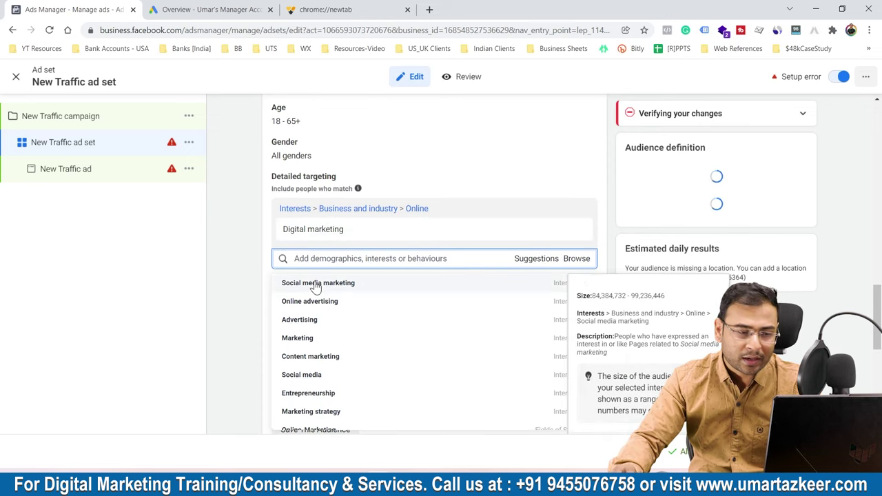
{"action": "scroll", "coordinate": [346, 332], "scroll_direction": "down", "scroll_amount": 1}
{"action": "scroll", "coordinate": [346, 333], "scroll_direction": "down", "scroll_amount": 1}
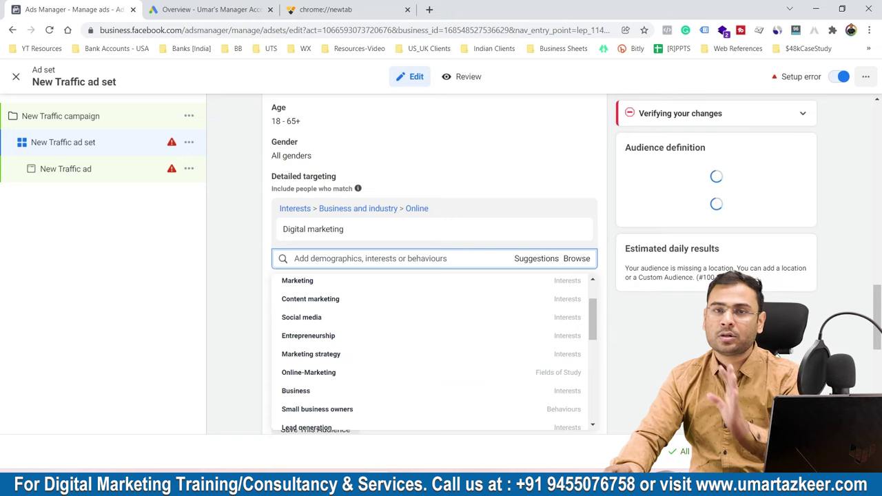
{"action": "scroll", "coordinate": [455, 290], "scroll_direction": "up", "scroll_amount": 1}
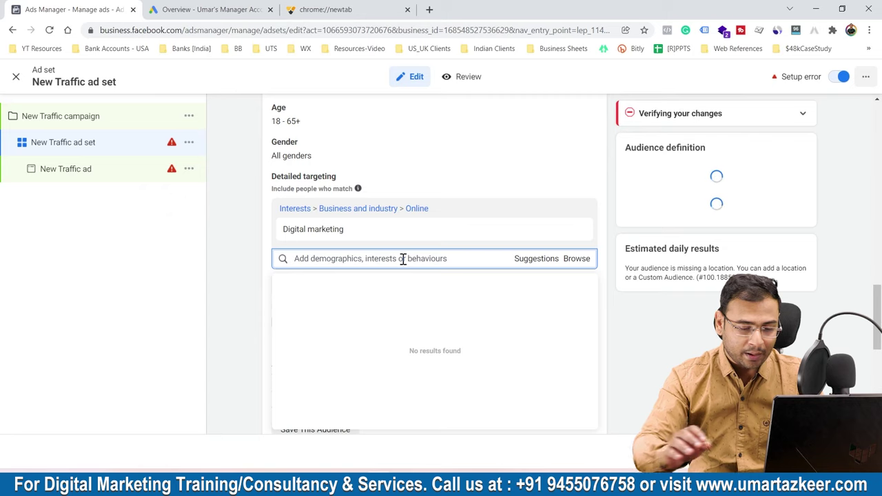
- Search the targeting options for IIT Delhi, and shorten the term to IIT to look through the matching schools, employers and interests
{"action": "type", "text": "IIT Delhi"}
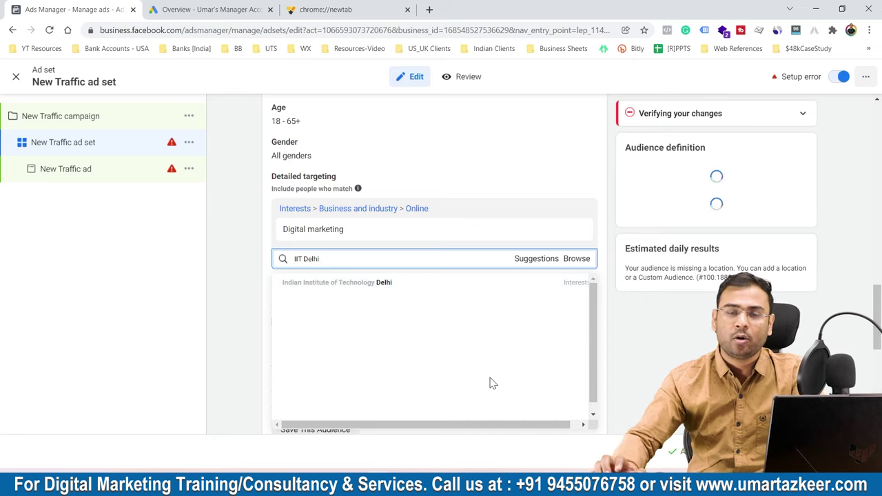
{"action": "mouse_move", "coordinate": [487, 293]}
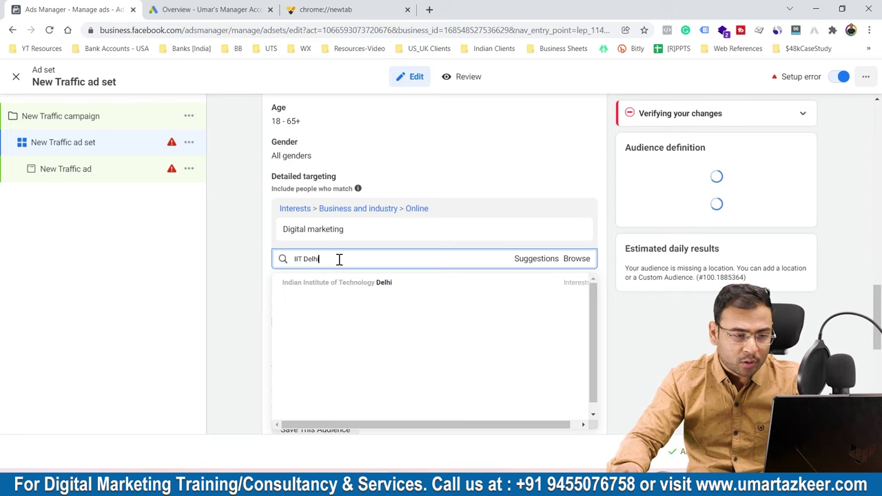
{"action": "left_click_drag", "start_coordinate": [339, 259], "coordinate": [304, 259]}
{"action": "key", "text": "BackSpace"}
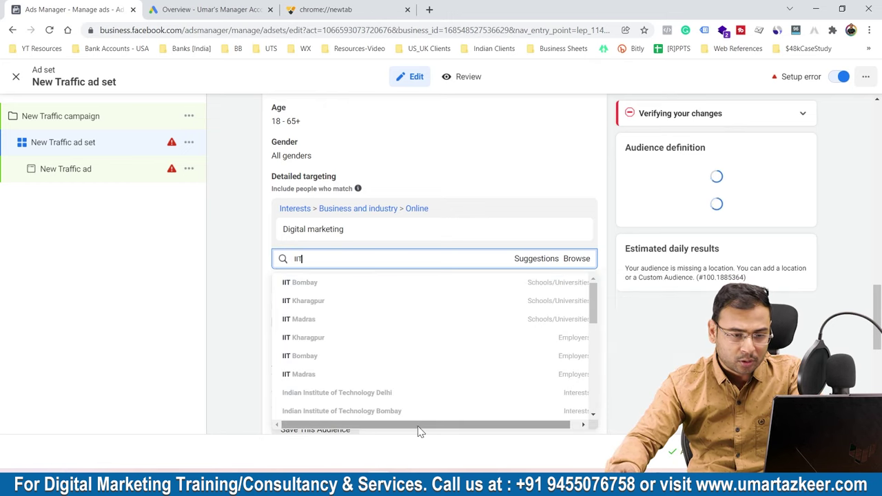
{"action": "scroll", "coordinate": [468, 431], "scroll_direction": "right", "scroll_amount": 1}
{"action": "mouse_move", "coordinate": [296, 339]}
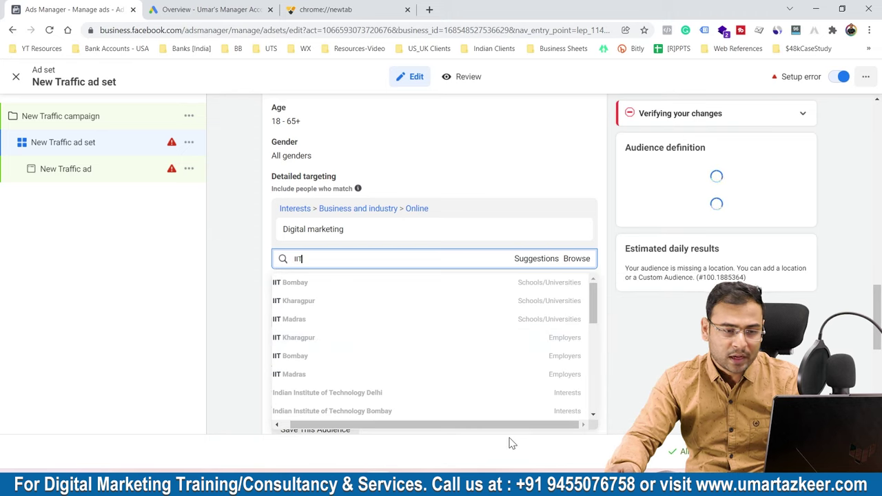
{"action": "mouse_move", "coordinate": [528, 390]}
{"action": "scroll", "coordinate": [455, 358], "scroll_direction": "down", "scroll_amount": 1}
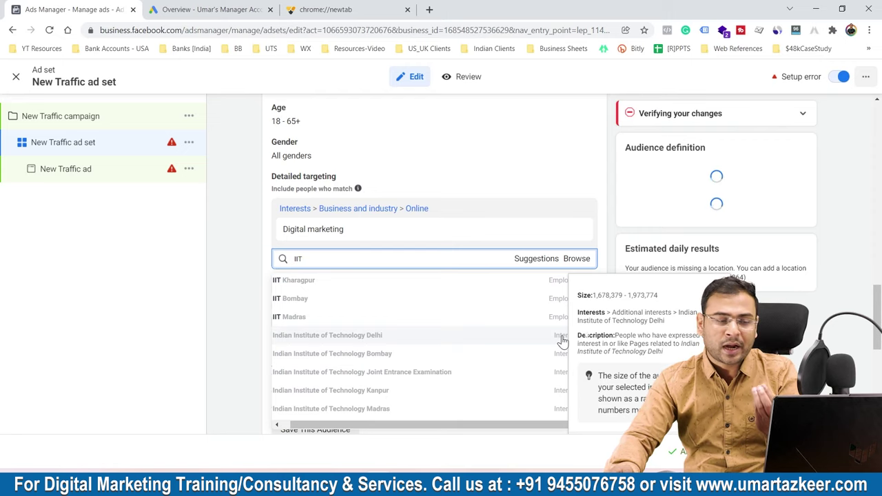
{"action": "scroll", "coordinate": [510, 341], "scroll_direction": "up", "scroll_amount": 1}
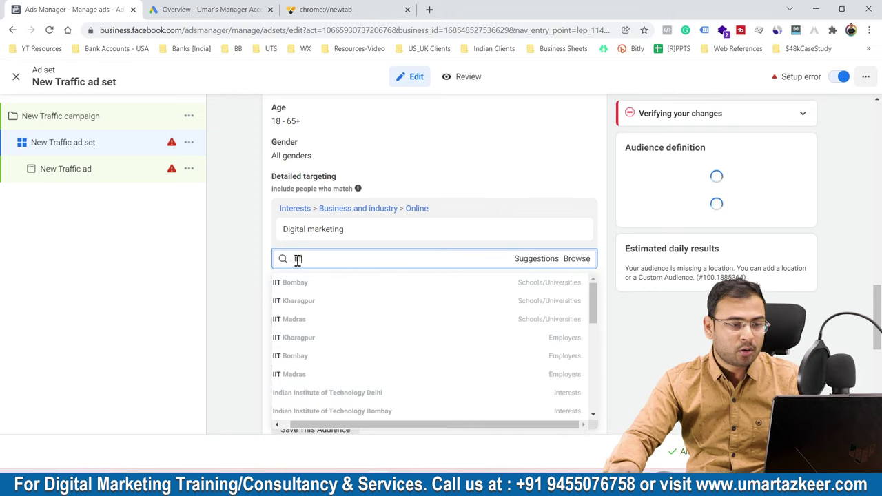
- Clear the targeting search and browse the Demographics category to examine the household income options under Financial
{"action": "key", "text": "BackSpace"}
{"action": "key", "text": "BackSpace"}
{"action": "key", "text": "BackSpace"}
{"action": "left_click", "coordinate": [572, 260]}
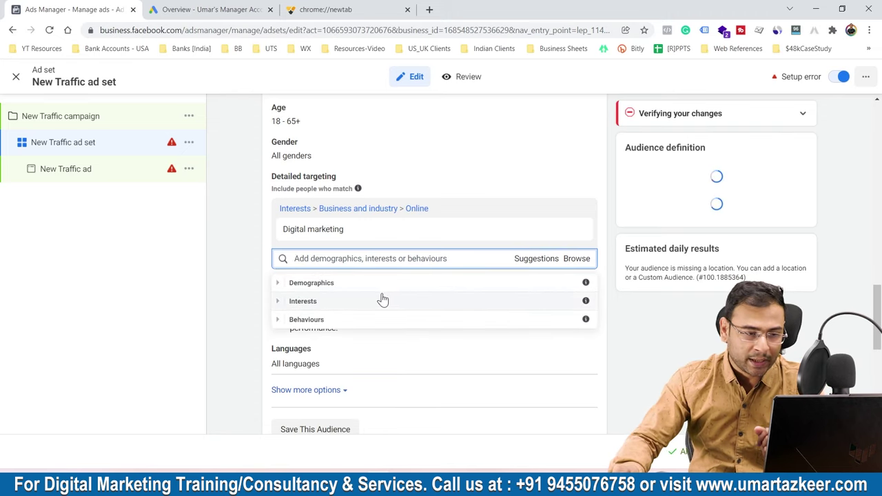
{"action": "left_click", "coordinate": [352, 282]}
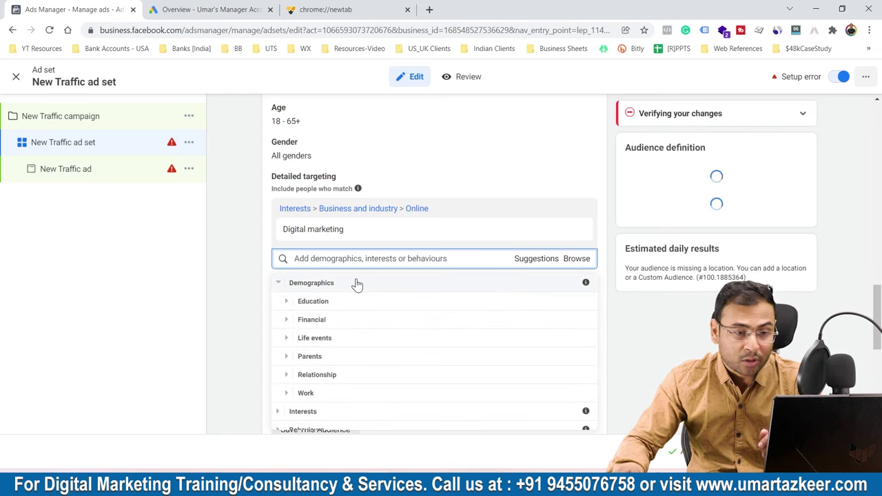
{"action": "left_click", "coordinate": [288, 319]}
{"action": "left_click", "coordinate": [294, 312]}
{"action": "scroll", "coordinate": [315, 319], "scroll_direction": "up", "scroll_amount": 2}
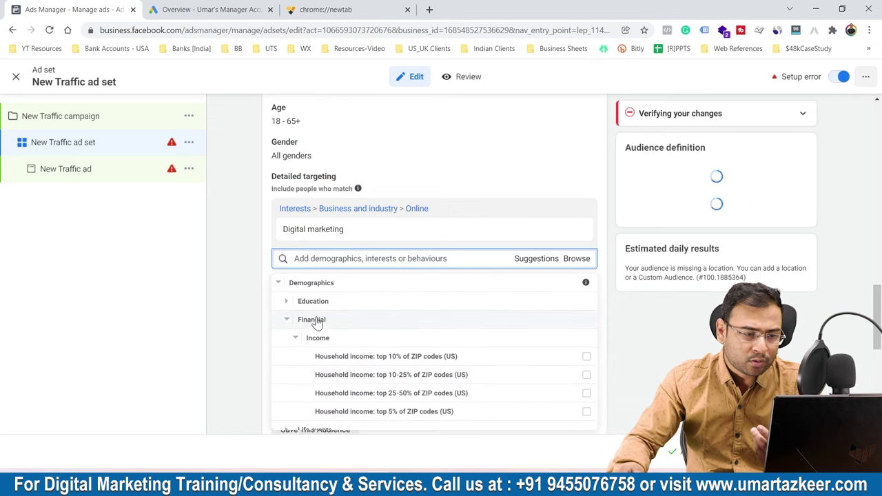
{"action": "left_click", "coordinate": [288, 319]}
- Expand Life events in Demographics and examine the Month of birth options under Date of birth
{"action": "left_click", "coordinate": [288, 339]}
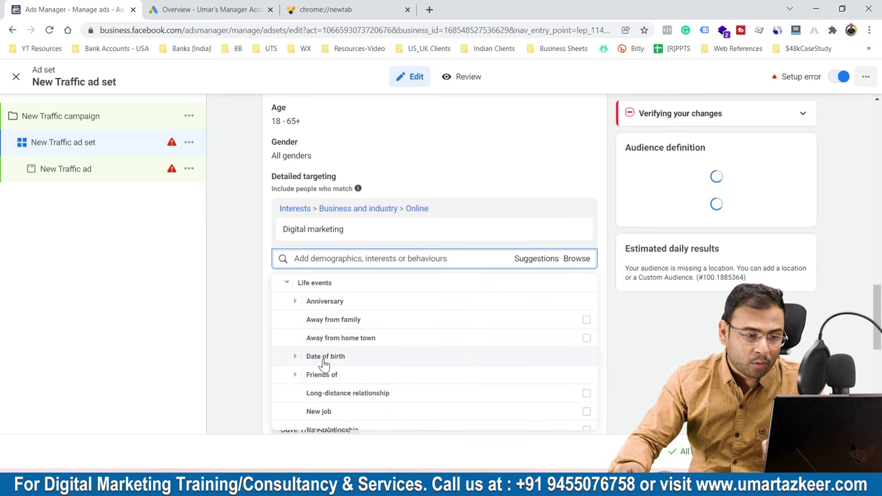
{"action": "left_click", "coordinate": [296, 357]}
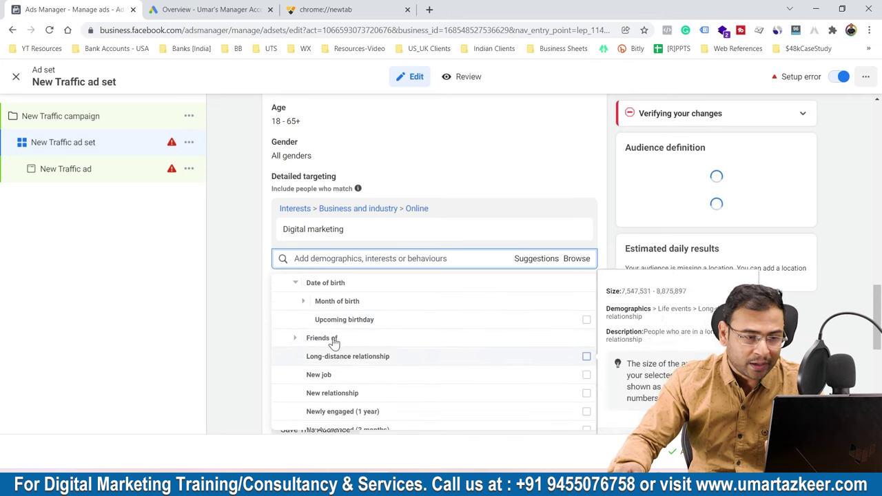
{"action": "left_click", "coordinate": [304, 302]}
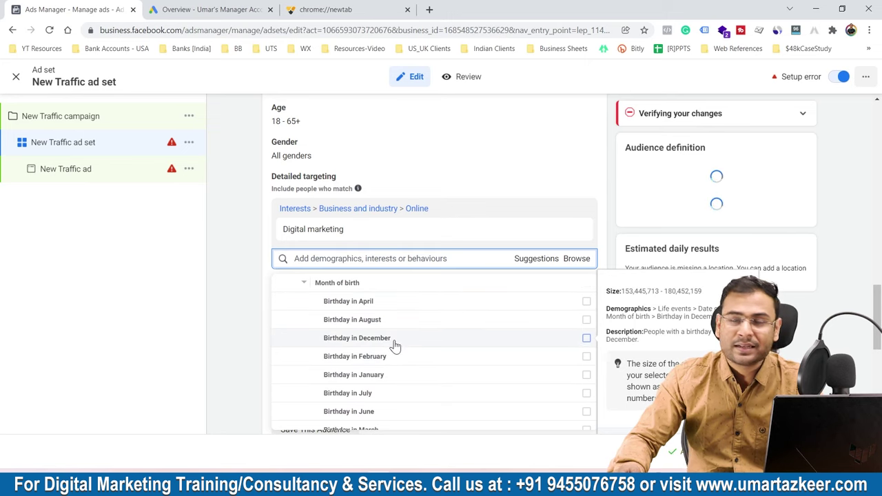
- Collapse the Month of birth options and the Life events group in the Demographics category
{"action": "scroll", "coordinate": [395, 346], "scroll_direction": "up", "scroll_amount": 2}
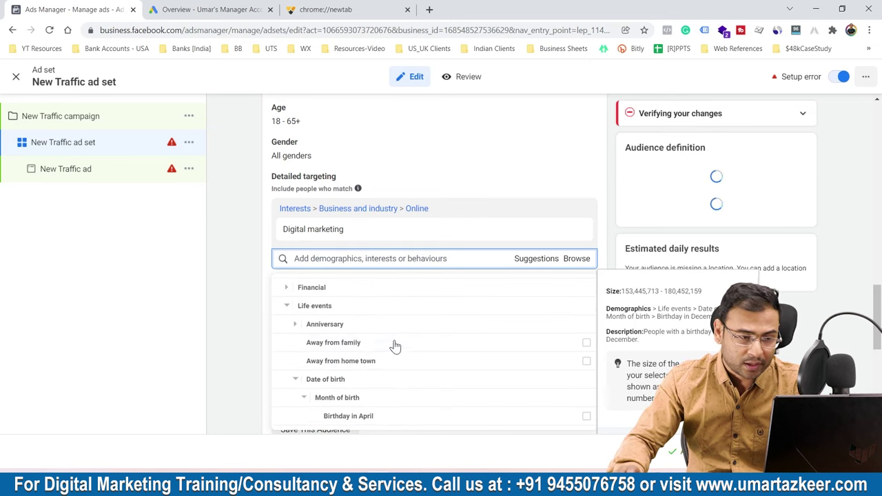
{"action": "left_click", "coordinate": [307, 397]}
{"action": "scroll", "coordinate": [310, 399], "scroll_direction": "up", "scroll_amount": 4}
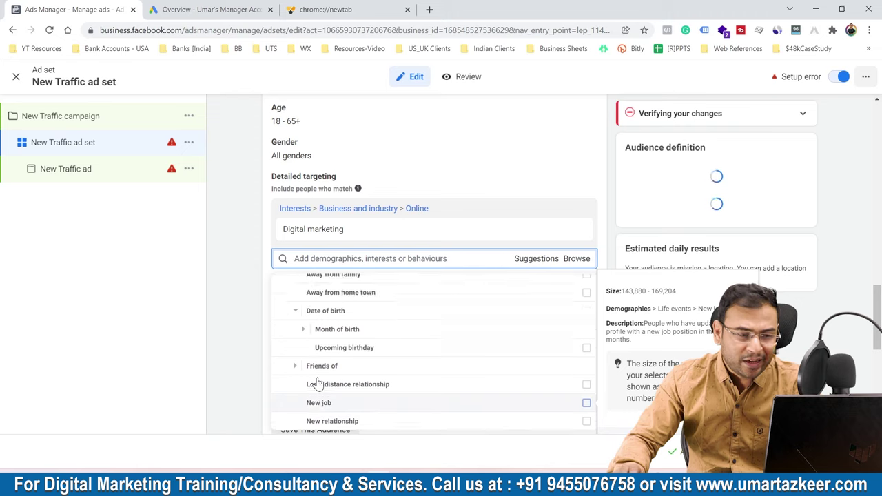
{"action": "left_click", "coordinate": [286, 339]}
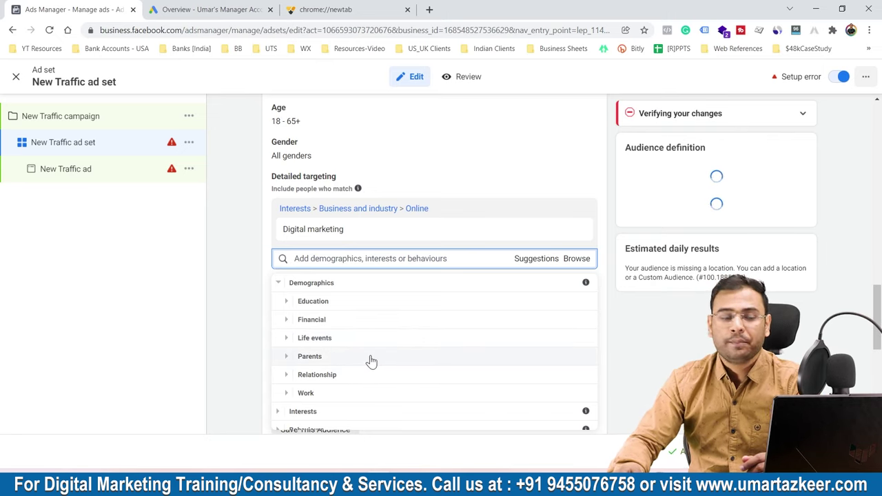
- Examine the All parents options by child age under Parents in Demographics, and collapse the Parents group again
{"action": "left_click", "coordinate": [290, 357]}
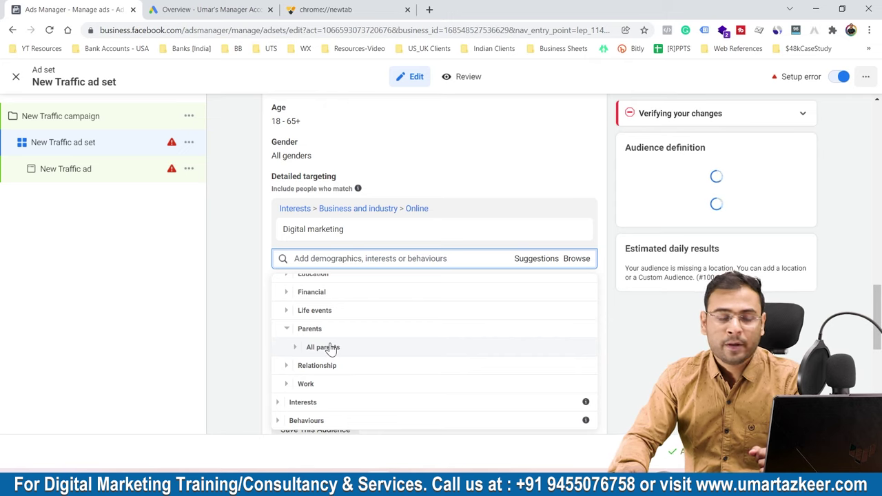
{"action": "left_click", "coordinate": [296, 349]}
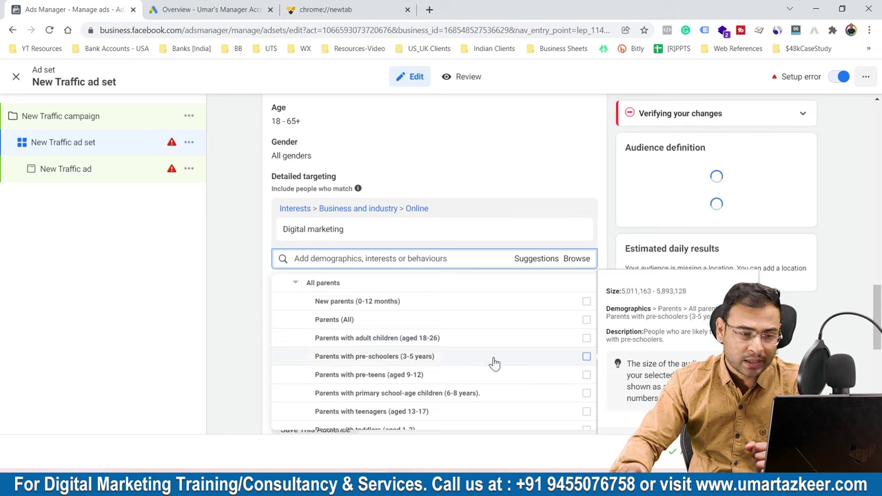
{"action": "scroll", "coordinate": [494, 363], "scroll_direction": "down", "scroll_amount": 1}
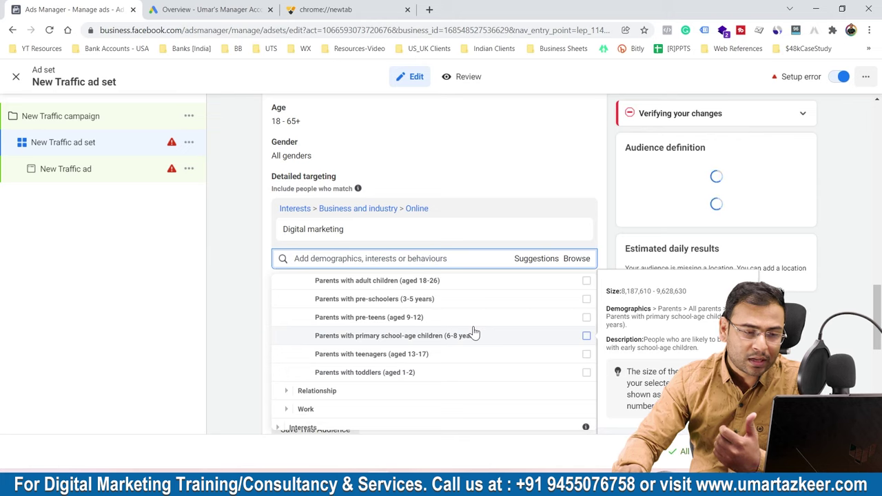
{"action": "scroll", "coordinate": [473, 333], "scroll_direction": "down", "scroll_amount": 1}
{"action": "scroll", "coordinate": [364, 307], "scroll_direction": "up", "scroll_amount": 2}
{"action": "scroll", "coordinate": [324, 331], "scroll_direction": "up", "scroll_amount": 3}
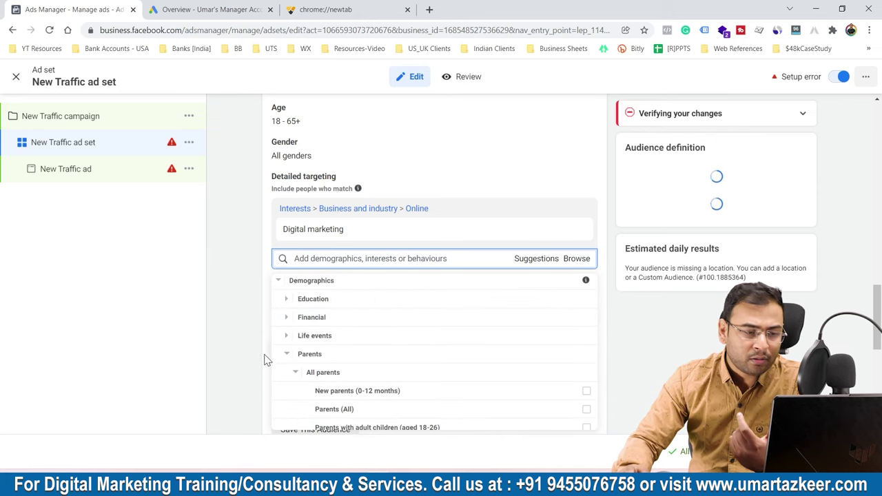
{"action": "left_click", "coordinate": [298, 372]}
{"action": "left_click", "coordinate": [288, 330]}
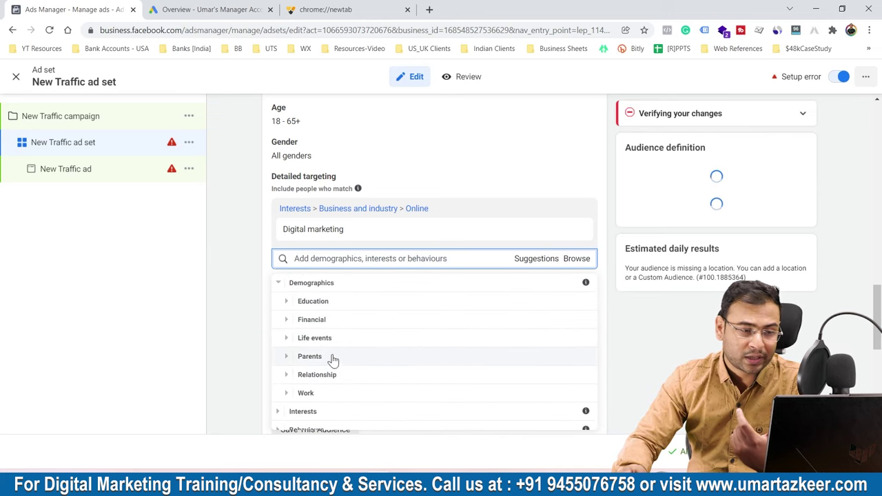
- Look through the Relationship status options under Relationship in Demographics, and collapse the group again
{"action": "scroll", "coordinate": [445, 352], "scroll_direction": "down", "scroll_amount": 1}
{"action": "scroll", "coordinate": [446, 348], "scroll_direction": "down", "scroll_amount": 2}
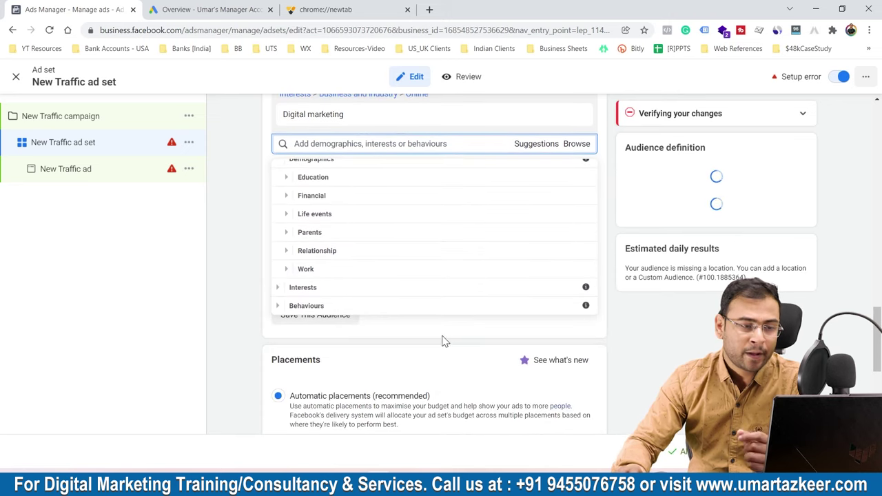
{"action": "left_click", "coordinate": [288, 256]}
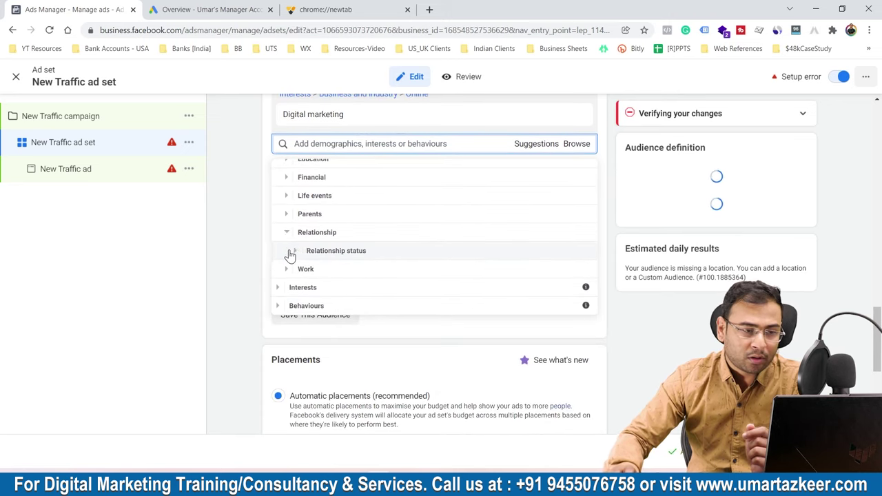
{"action": "left_click", "coordinate": [298, 253]}
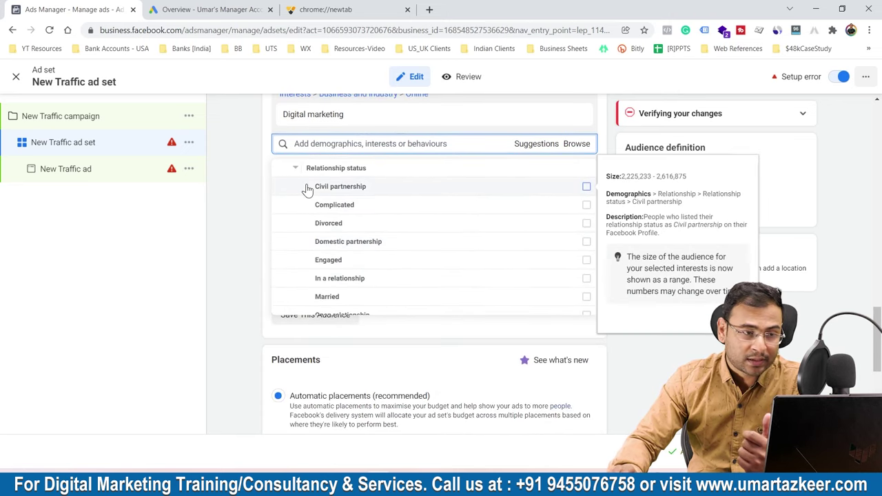
{"action": "scroll", "coordinate": [303, 197], "scroll_direction": "up", "scroll_amount": 2}
{"action": "left_click", "coordinate": [314, 264]}
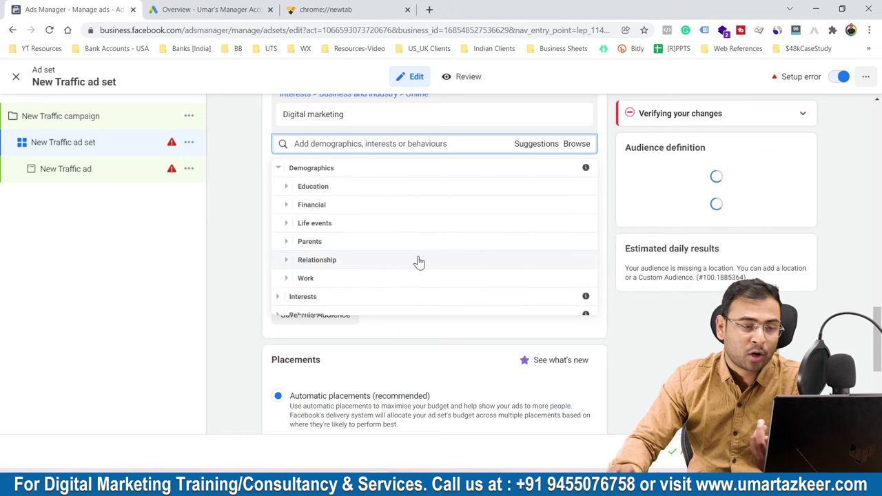
- Examine the Industries options under Work in Demographics, and collapse the Industries and Work groups again
{"action": "scroll", "coordinate": [417, 259], "scroll_direction": "down", "scroll_amount": 1}
{"action": "left_click", "coordinate": [294, 270]}
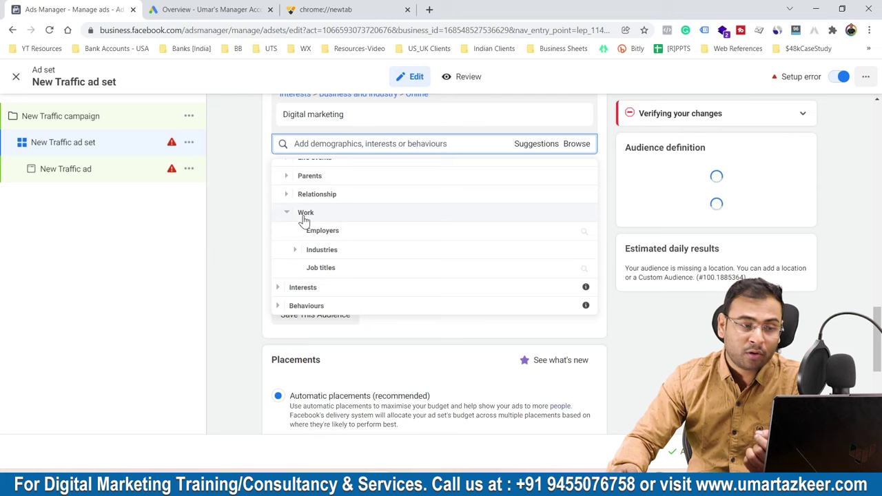
{"action": "left_click", "coordinate": [295, 251]}
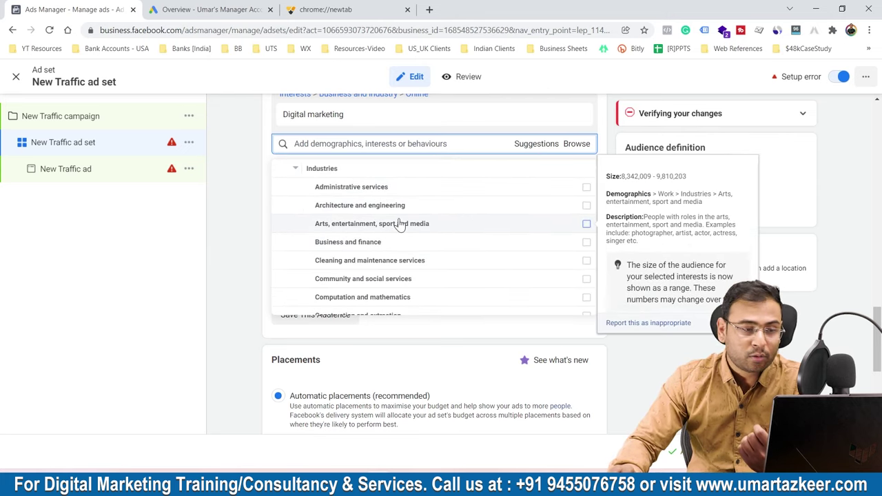
{"action": "scroll", "coordinate": [400, 224], "scroll_direction": "down", "scroll_amount": 1}
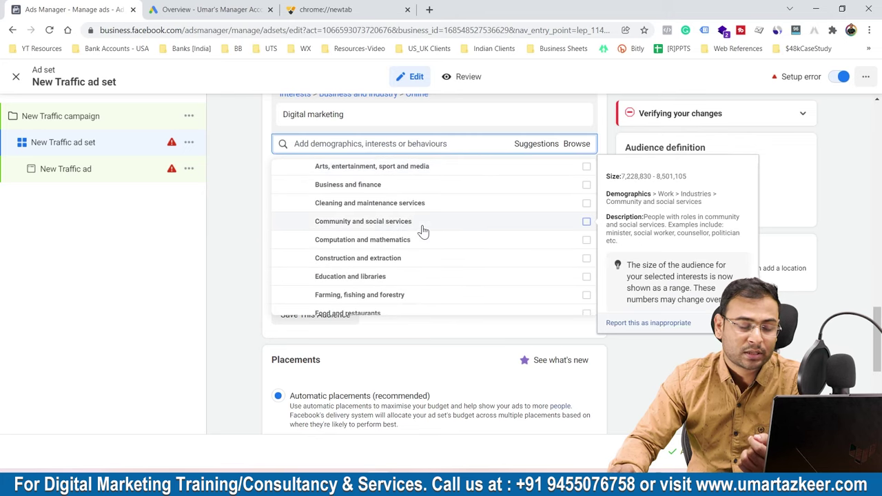
{"action": "scroll", "coordinate": [423, 231], "scroll_direction": "down", "scroll_amount": 1}
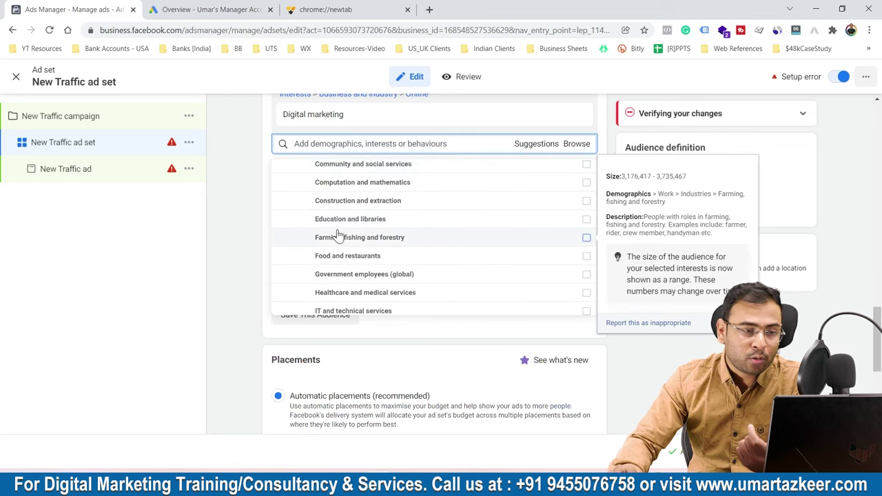
{"action": "scroll", "coordinate": [413, 239], "scroll_direction": "down", "scroll_amount": 1}
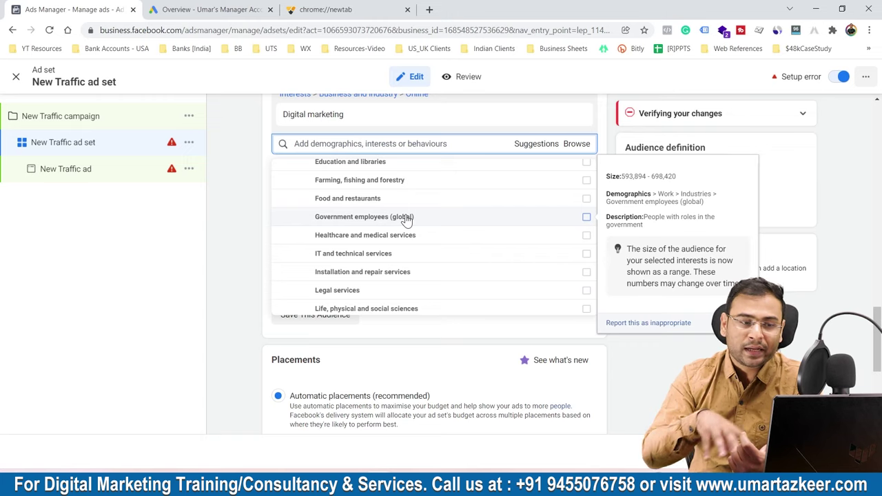
{"action": "scroll", "coordinate": [423, 222], "scroll_direction": "down", "scroll_amount": 2}
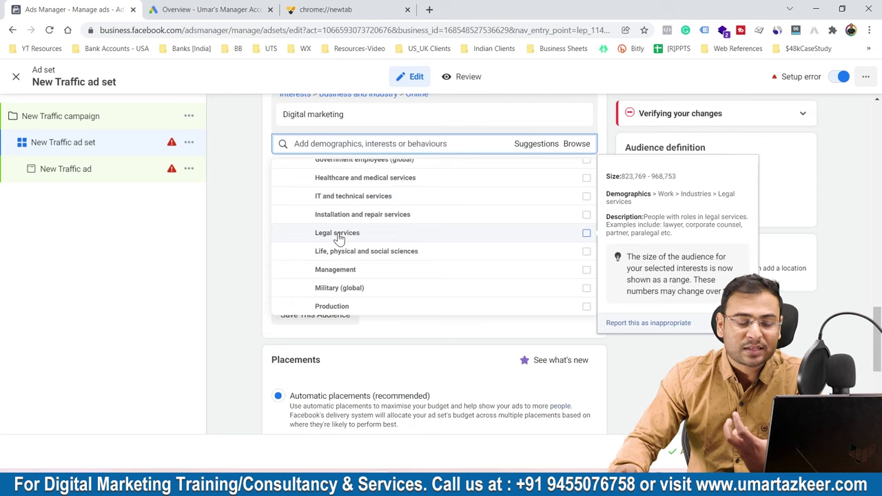
{"action": "scroll", "coordinate": [390, 232], "scroll_direction": "up", "scroll_amount": 4}
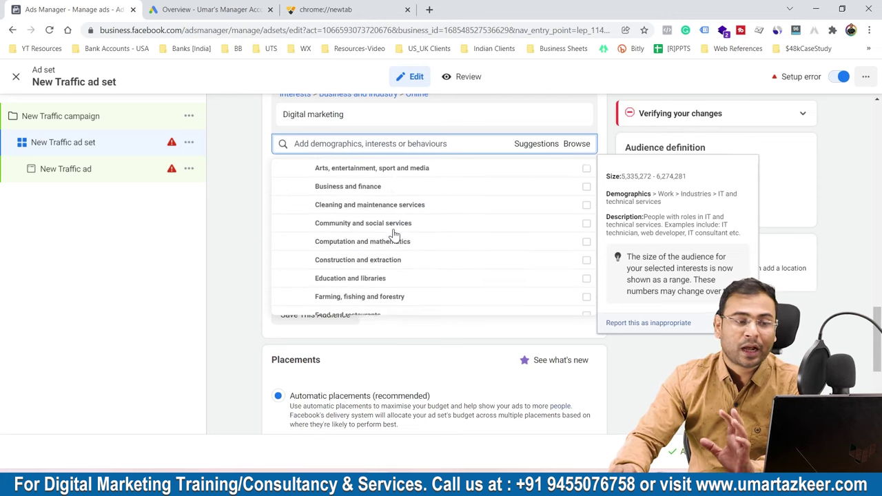
{"action": "left_click", "coordinate": [296, 170]}
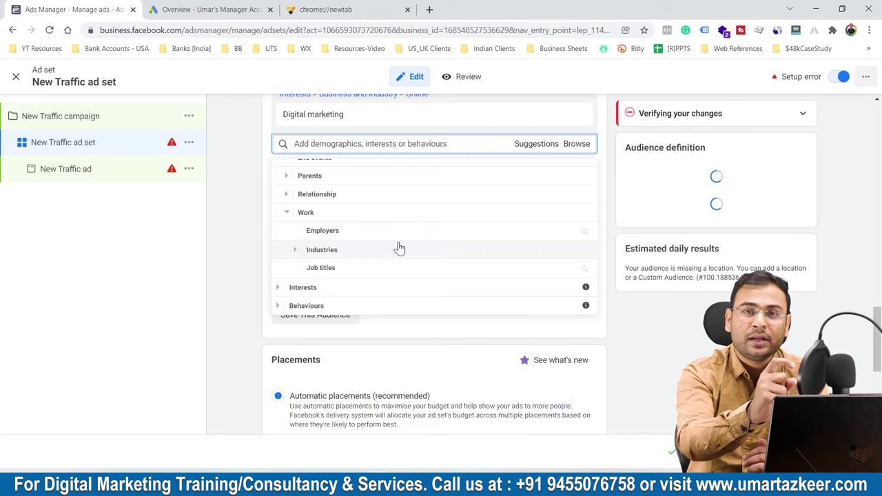
{"action": "left_click", "coordinate": [285, 216]}
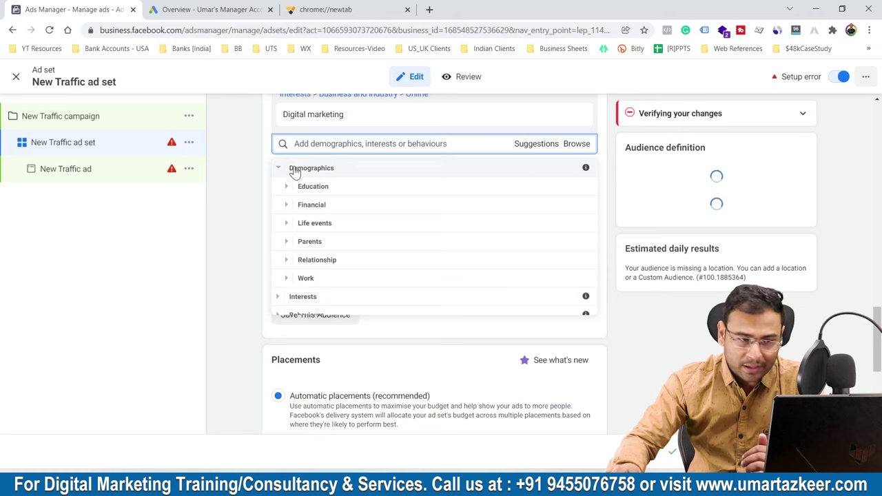
- Browse the Business and industry group in the Interests category, including the options under Banking
{"action": "left_click", "coordinate": [283, 293]}
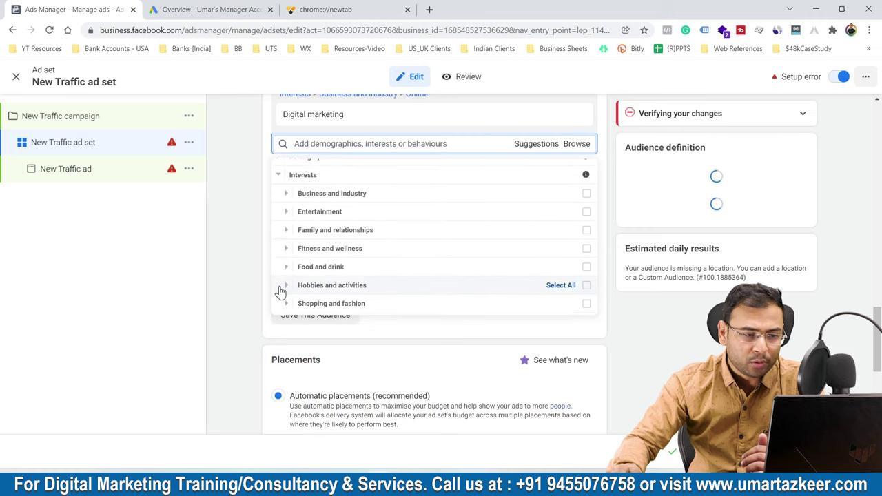
{"action": "left_click", "coordinate": [286, 186]}
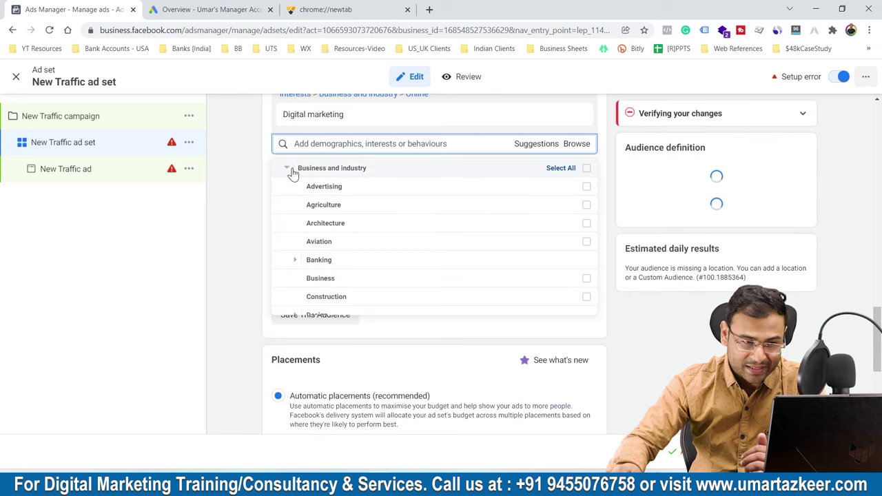
{"action": "left_click", "coordinate": [295, 260]}
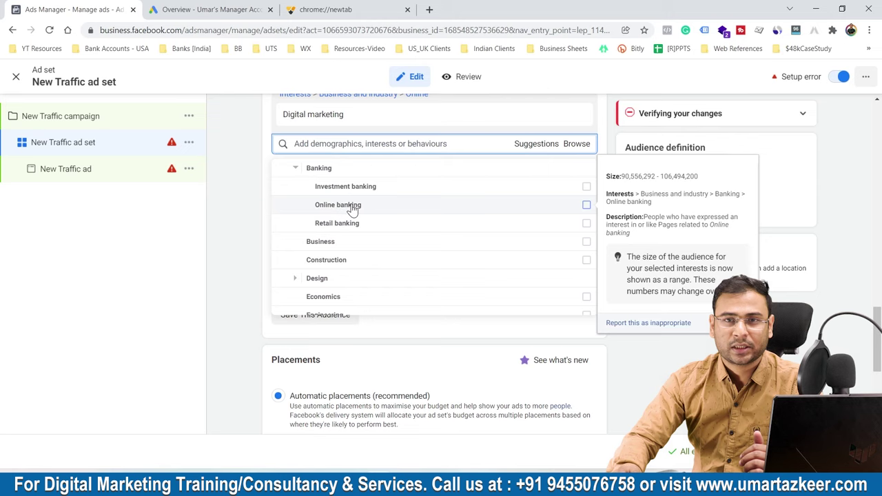
{"action": "scroll", "coordinate": [378, 245], "scroll_direction": "down", "scroll_amount": 1}
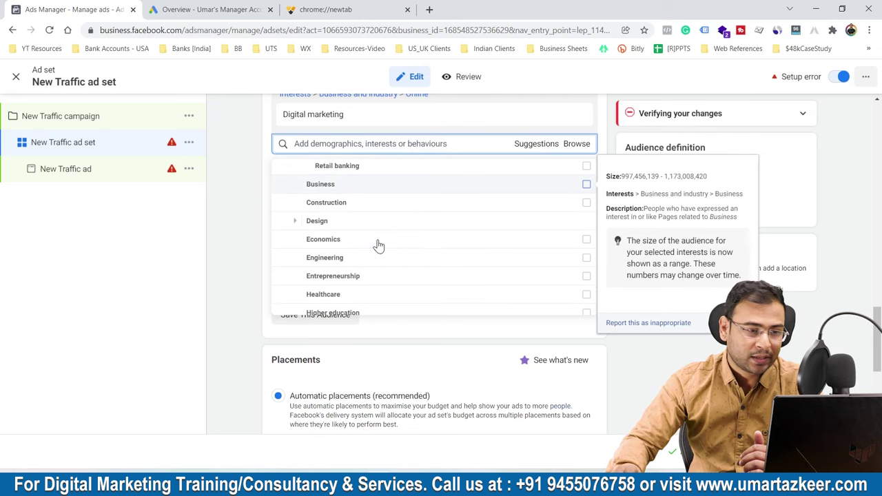
{"action": "scroll", "coordinate": [379, 246], "scroll_direction": "down", "scroll_amount": 5}
- Look through the Music options under Entertainment in Interests, and collapse the Interests category
{"action": "left_click", "coordinate": [288, 286]}
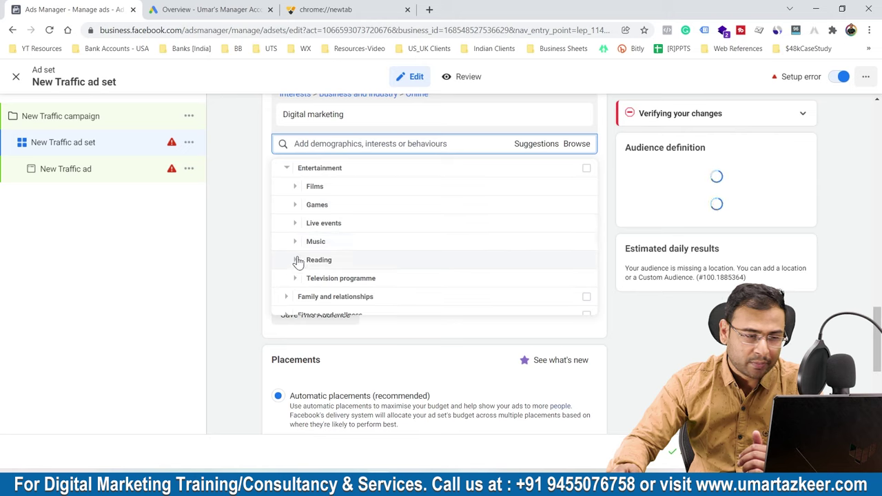
{"action": "left_click", "coordinate": [295, 241]}
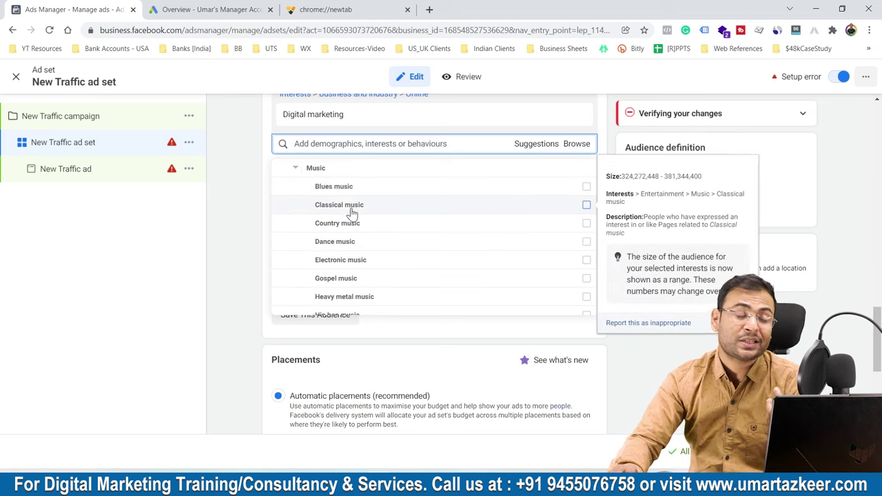
{"action": "scroll", "coordinate": [393, 255], "scroll_direction": "up", "scroll_amount": 3}
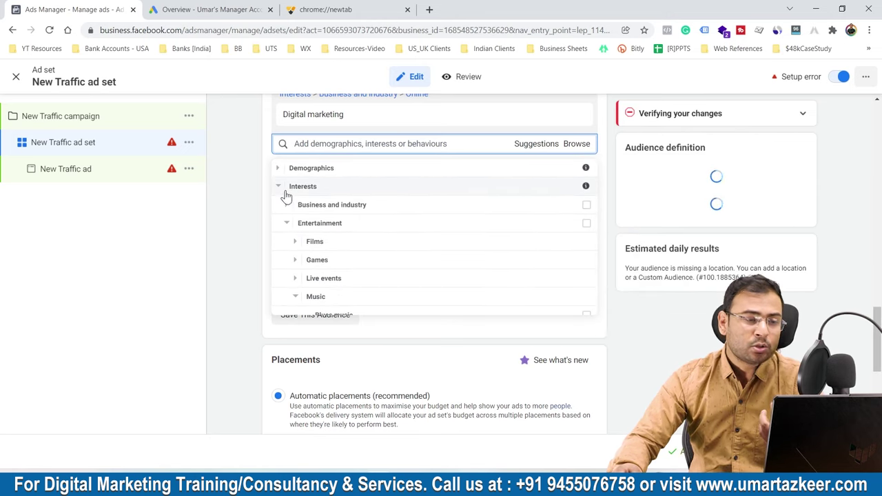
{"action": "left_click", "coordinate": [286, 193]}
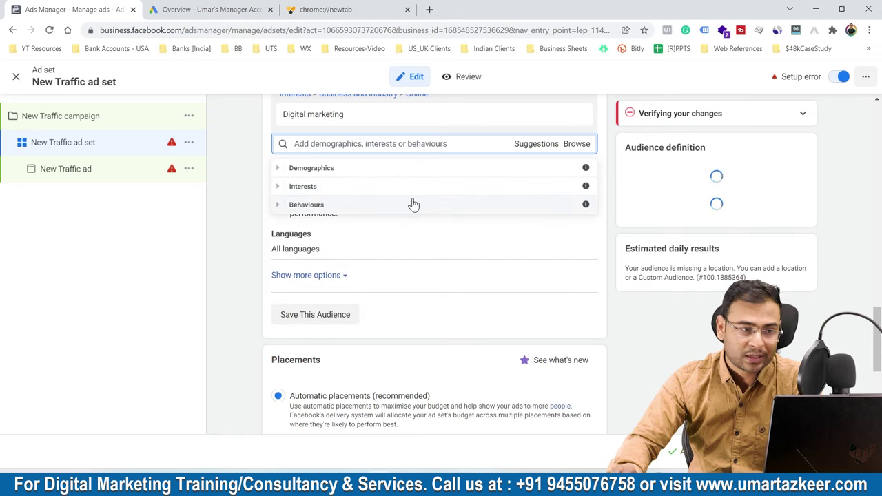
- Open the Behaviours category and show the options in its Anniversary group
{"action": "left_click", "coordinate": [289, 204]}
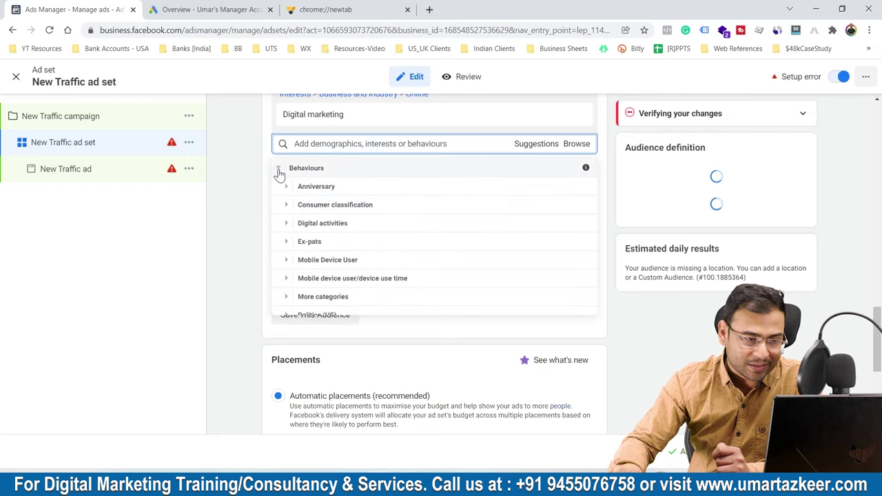
{"action": "left_click", "coordinate": [279, 173]}
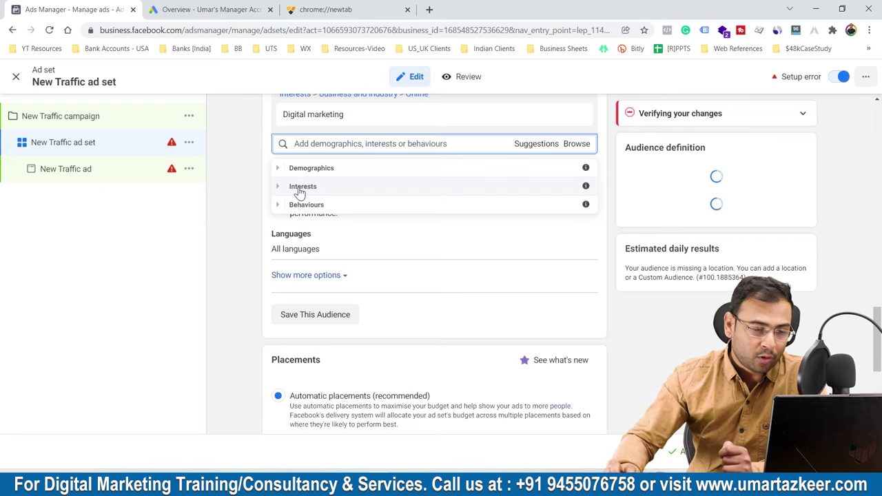
{"action": "left_click", "coordinate": [295, 204]}
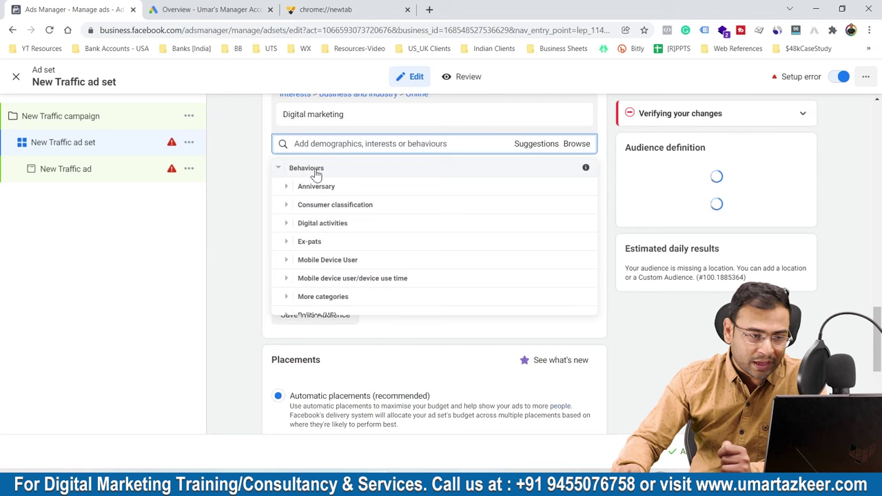
{"action": "left_click", "coordinate": [299, 186]}
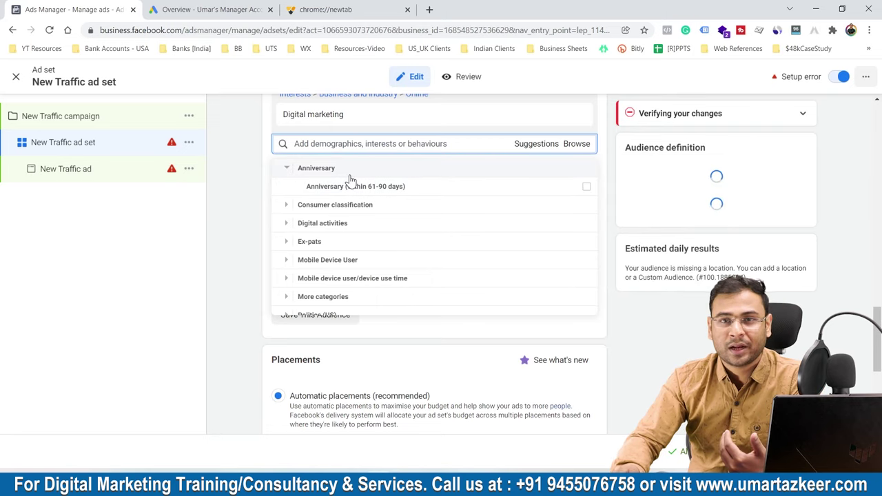
- Look through the remaining Behaviours groups and expand Mobile Device User to show its device options
{"action": "left_click", "coordinate": [288, 209]}
{"action": "scroll", "coordinate": [311, 200], "scroll_direction": "down", "scroll_amount": 5}
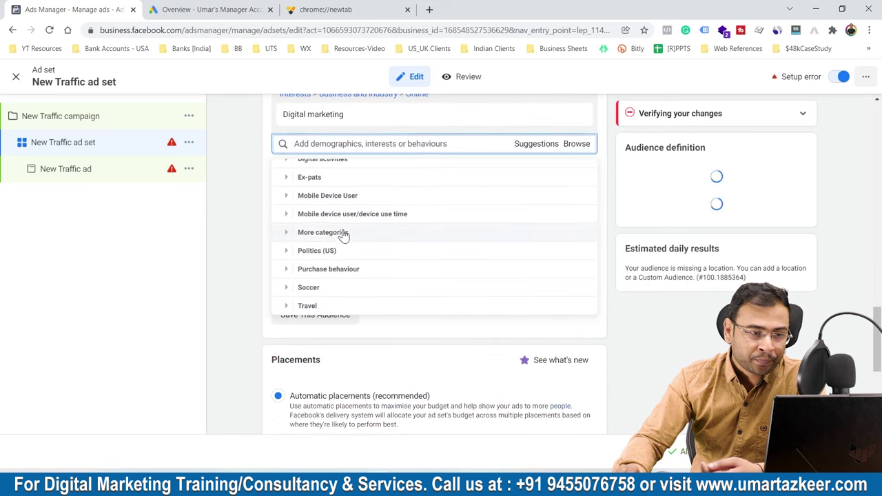
{"action": "left_click", "coordinate": [287, 196]}
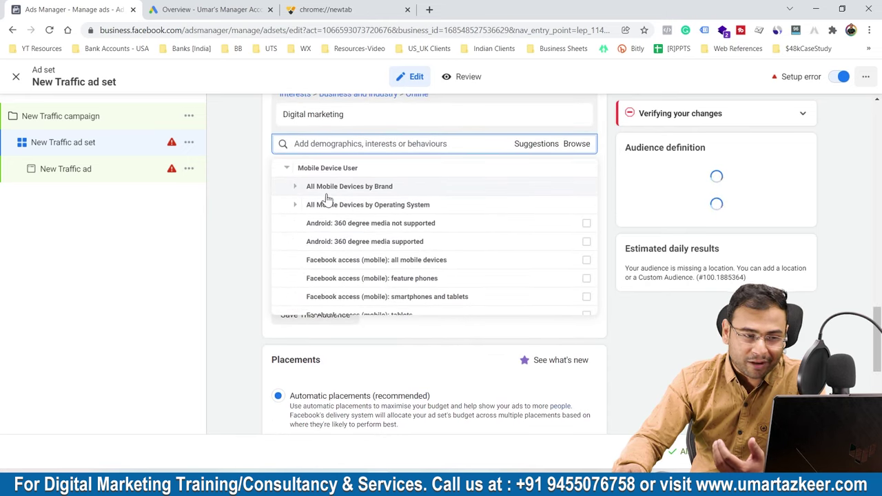
- Show the Politics (US) options in the Behaviours category, look over the remaining groups, and collapse Behaviours
{"action": "left_click", "coordinate": [287, 168]}
{"action": "scroll", "coordinate": [388, 264], "scroll_direction": "down", "scroll_amount": 3}
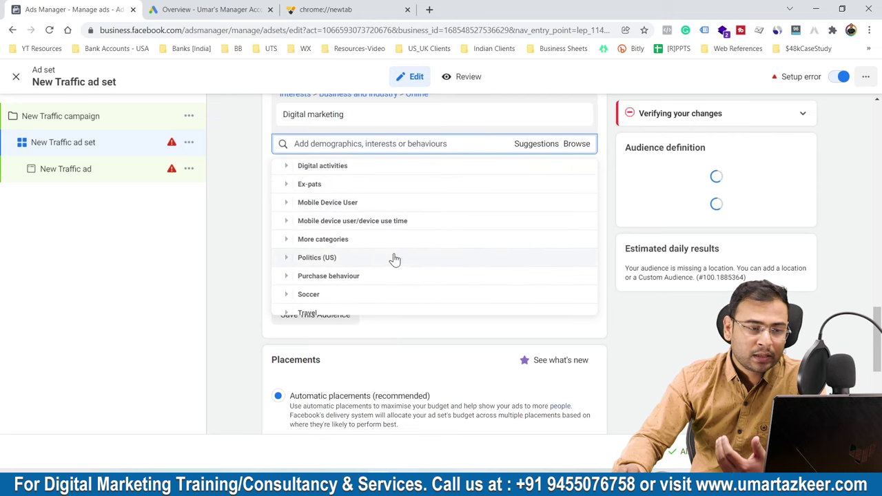
{"action": "left_click", "coordinate": [287, 257]}
{"action": "scroll", "coordinate": [372, 248], "scroll_direction": "down", "scroll_amount": 2}
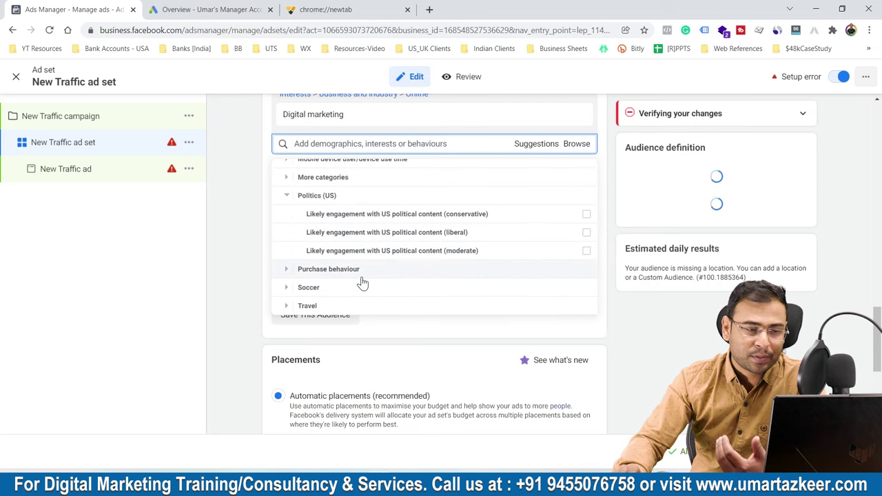
{"action": "scroll", "coordinate": [290, 206], "scroll_direction": "up", "scroll_amount": 3}
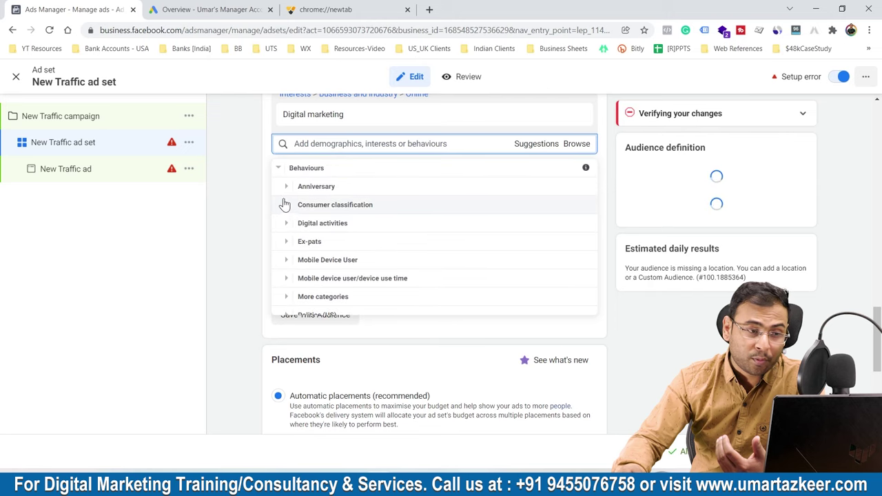
{"action": "left_click", "coordinate": [279, 172]}
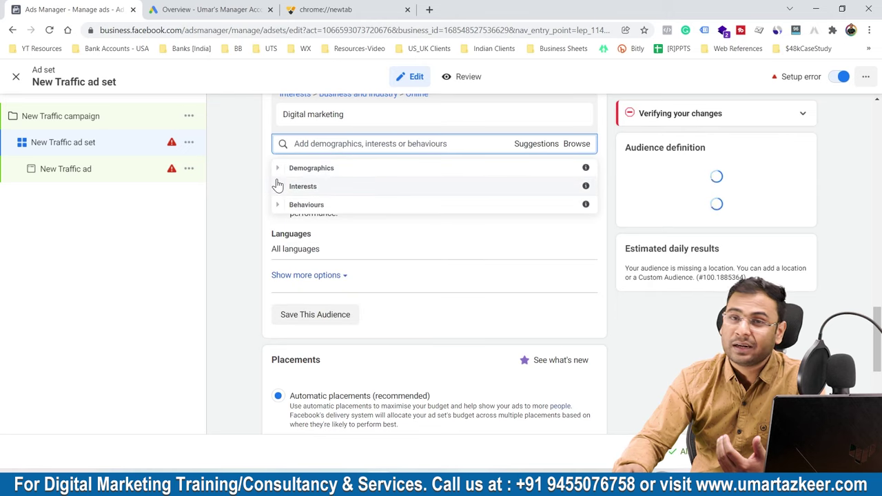
{"action": "left_click", "coordinate": [309, 144]}
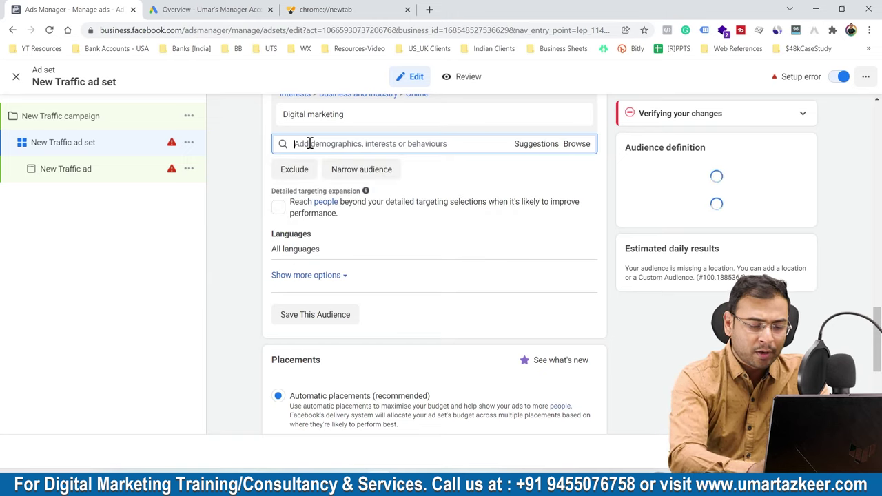
{"action": "type", "text": "Bhar"}
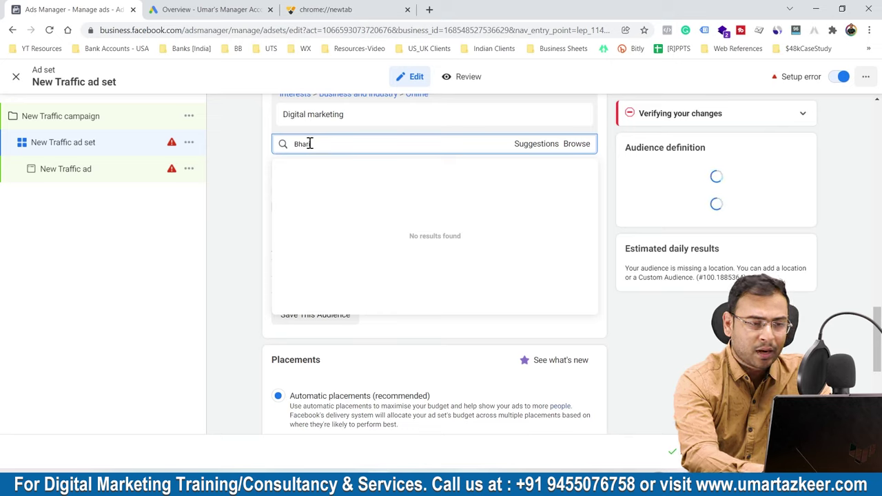
{"action": "type", "text": "at"}
{"action": "key", "text": "BackSpace"}
{"action": "key", "text": "BackSpace"}
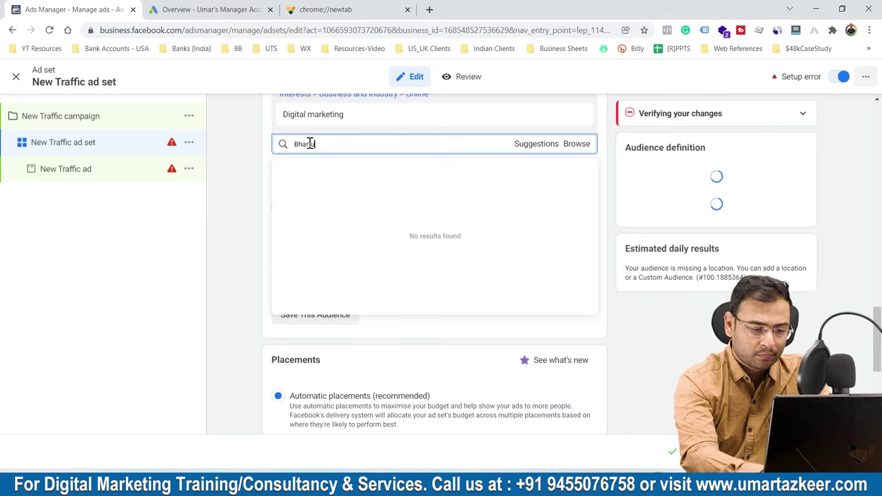
{"action": "type", "text": "tiya"}
{"action": "type", "text": " Jnat"}
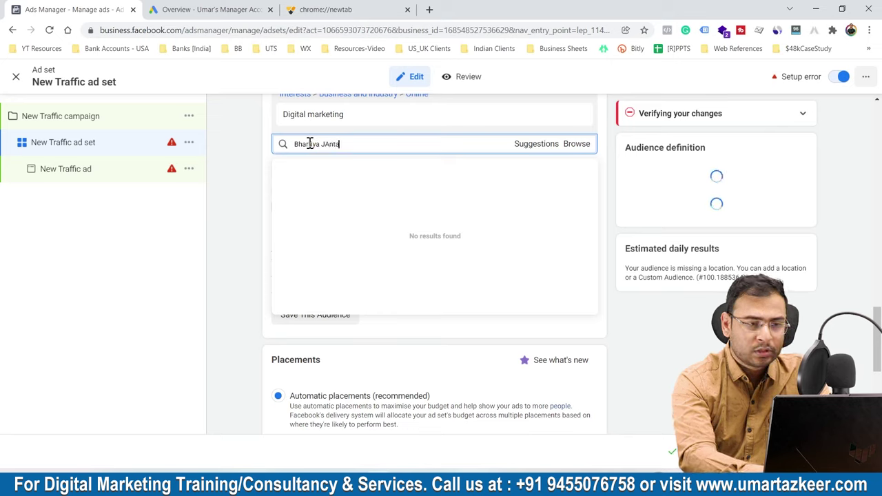
{"action": "key", "text": "BackSpace"}
{"action": "key", "text": "BackSpace"}
{"action": "key", "text": "BackSpace"}
{"action": "key", "text": "BackSpace"}
{"action": "type", "text": "an"}
- Search detailed targeting for BJP and for Congress, look through the suggested interests, and close the list without adding any
{"action": "key", "text": "ctrl+a"}
{"action": "type", "text": "BJP"}
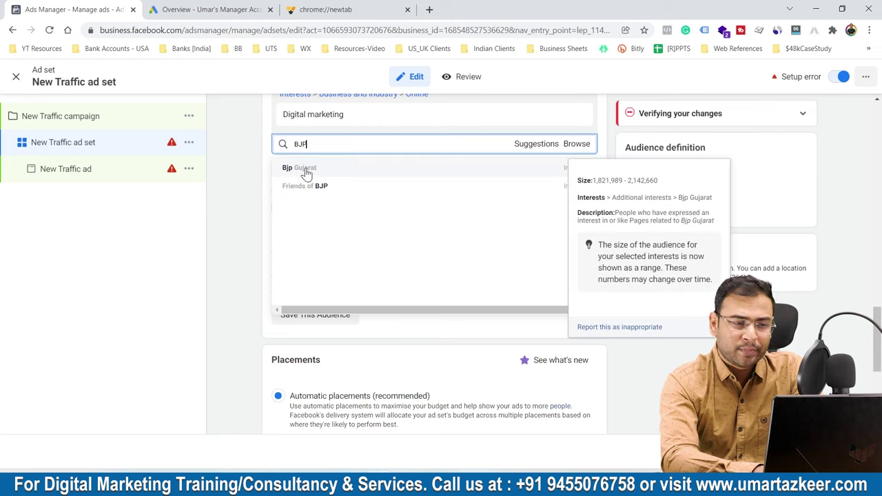
{"action": "key", "text": "BackSpace"}
{"action": "key", "text": "BackSpace"}
{"action": "key", "text": "BackSpace"}
{"action": "type", "text": "Con"}
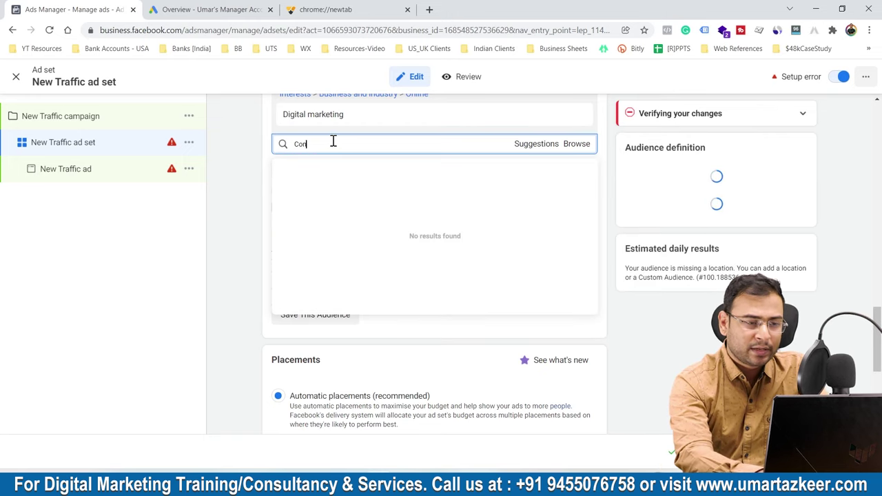
{"action": "type", "text": "gress"}
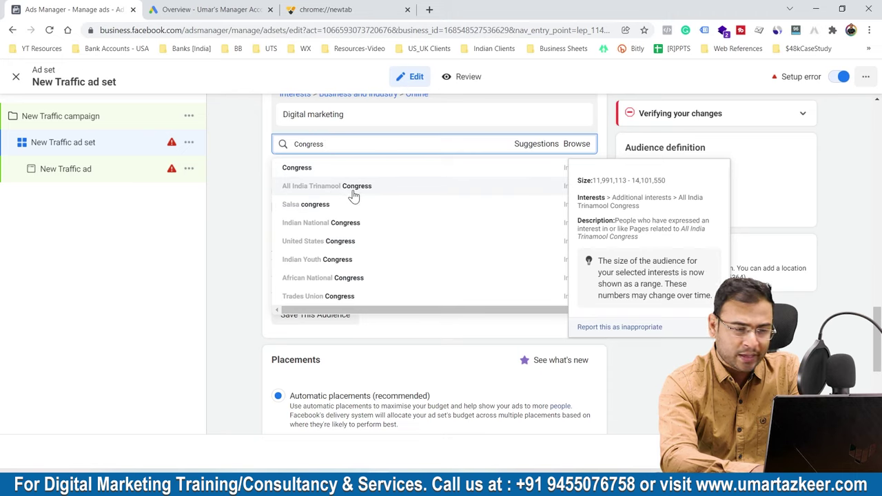
{"action": "scroll", "coordinate": [352, 200], "scroll_direction": "down", "scroll_amount": 1}
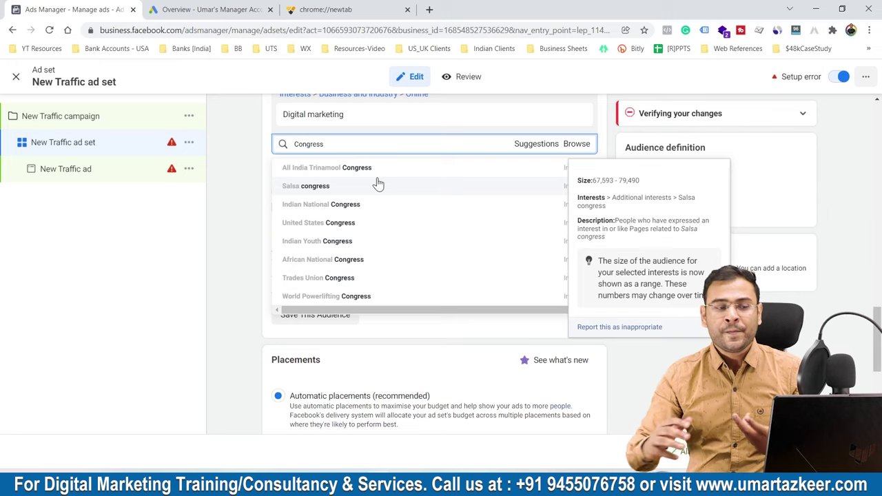
{"action": "left_click", "coordinate": [228, 241]}
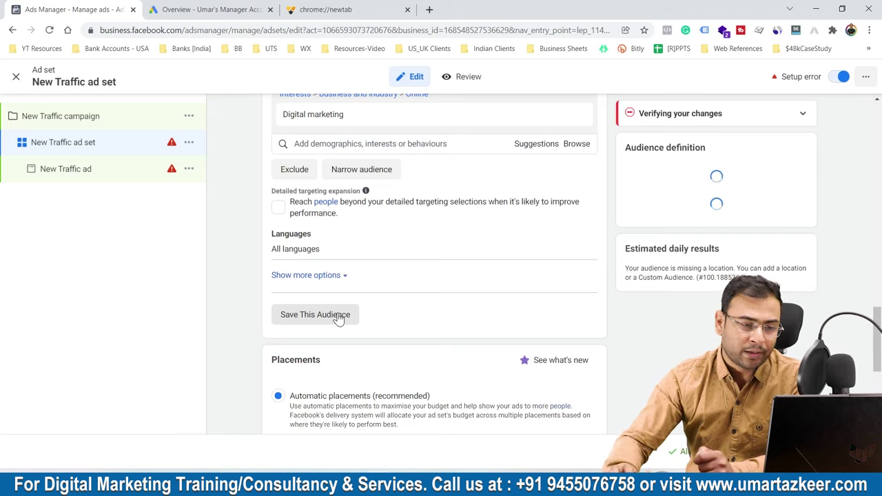
- Close the New Traffic ad set editor and open the Audiences tool
{"action": "left_click", "coordinate": [16, 76]}
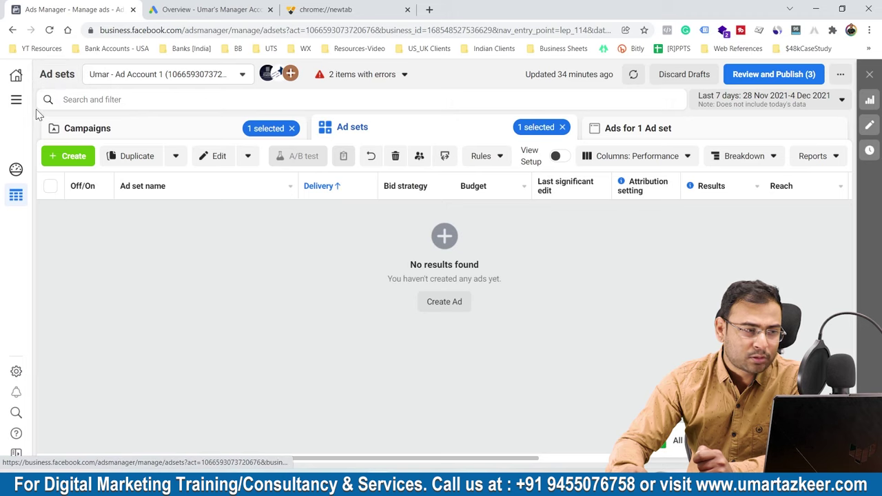
{"action": "left_click", "coordinate": [16, 100]}
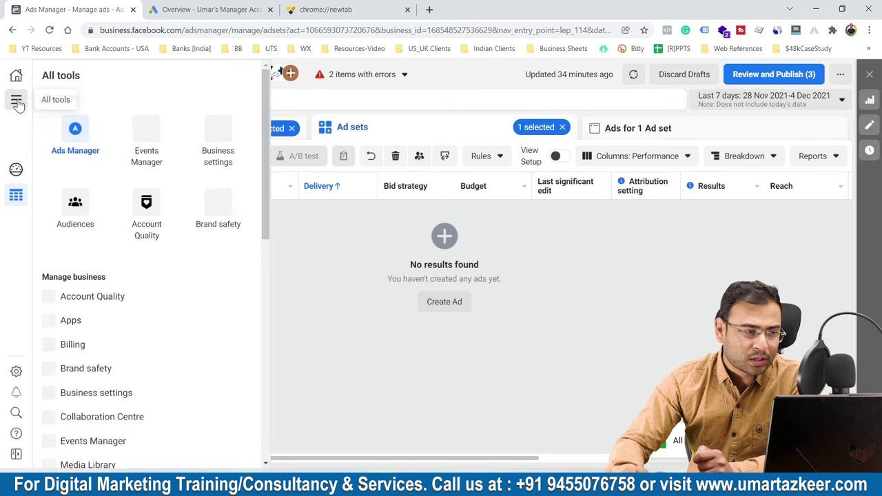
{"action": "left_click", "coordinate": [88, 212]}
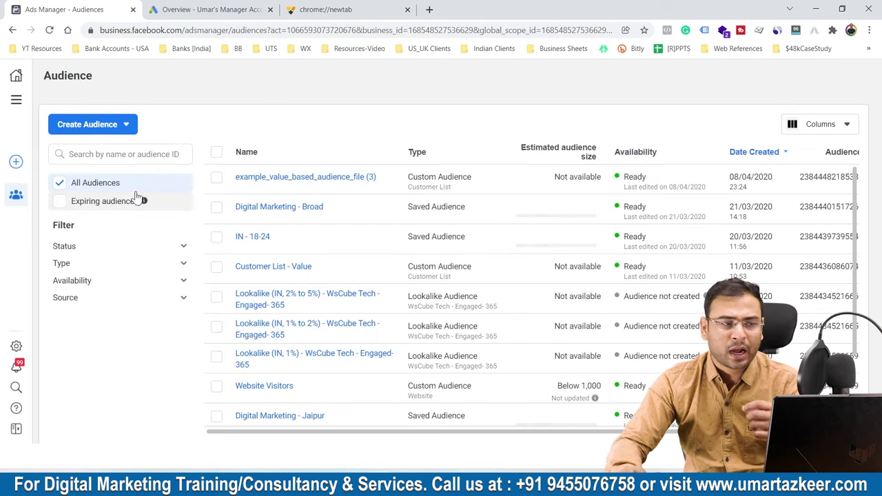
- Start a new saved audience, look at its location, age, gender and detailed targeting settings, and cancel it
{"action": "left_click", "coordinate": [103, 123]}
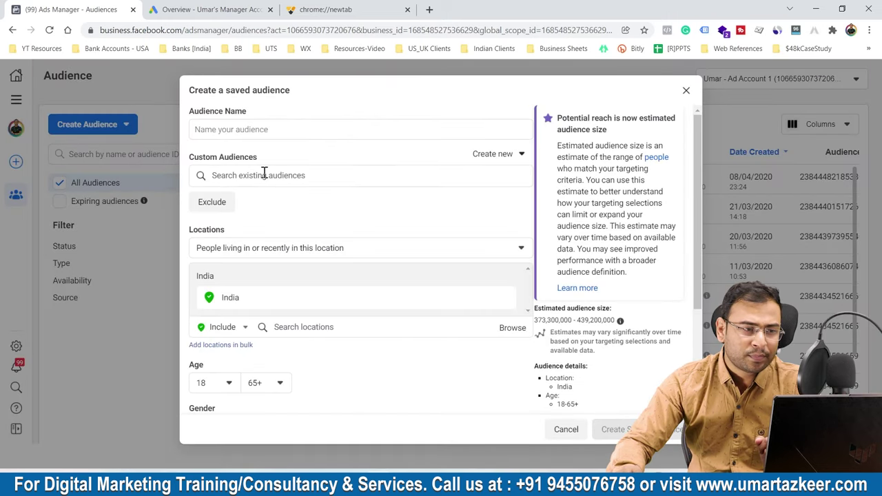
{"action": "scroll", "coordinate": [333, 213], "scroll_direction": "down", "scroll_amount": 3}
{"action": "left_click", "coordinate": [258, 327]}
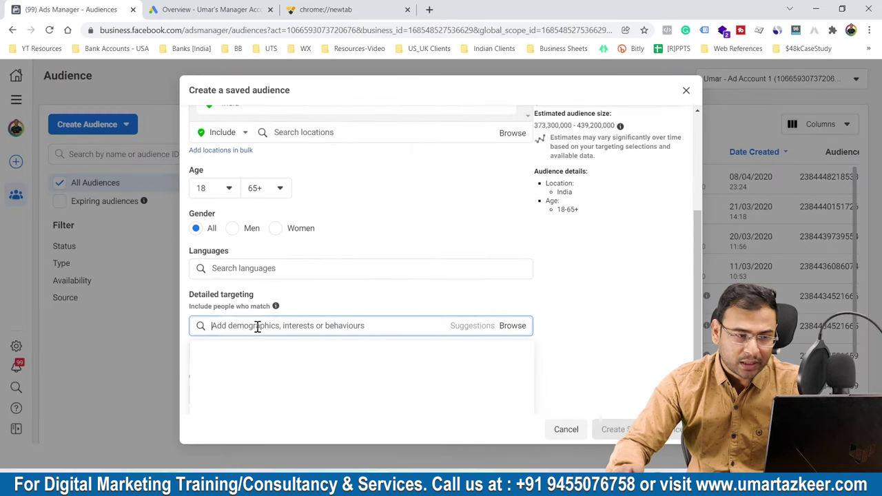
{"action": "left_click", "coordinate": [566, 304]}
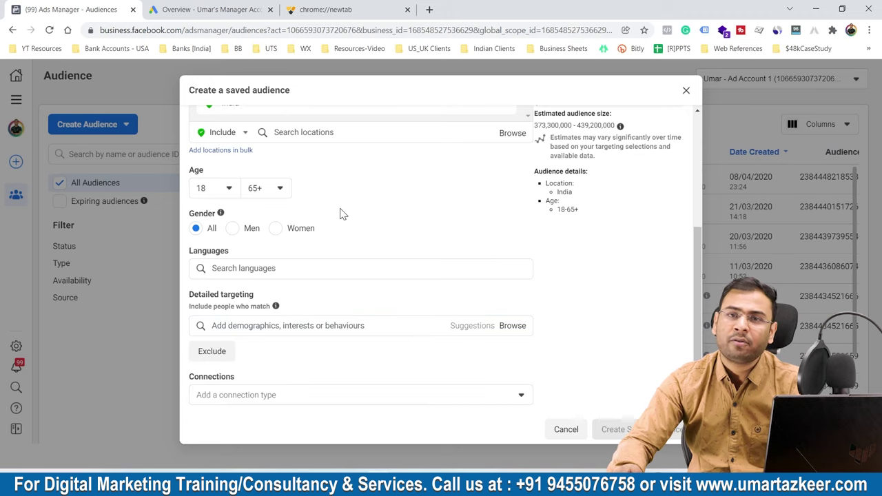
{"action": "left_click", "coordinate": [566, 430]}
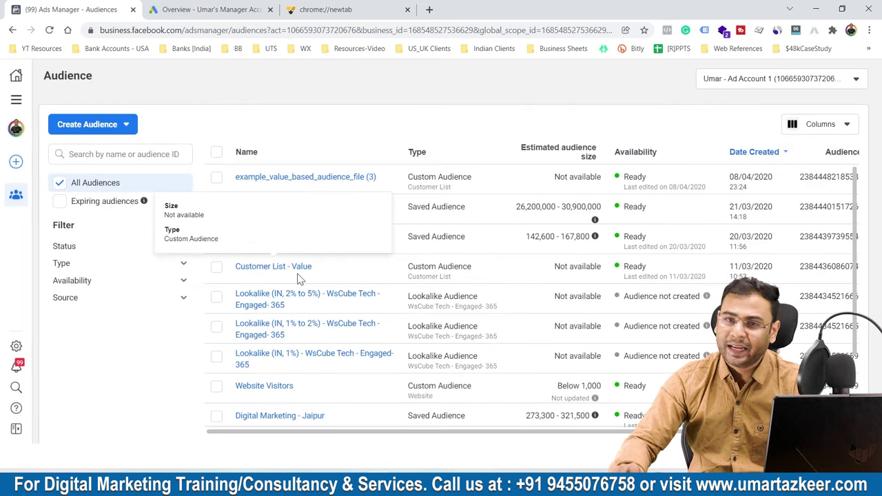
- Return from the Audiences tool to the campaigns view in Ads Manager
{"action": "left_click", "coordinate": [16, 99]}
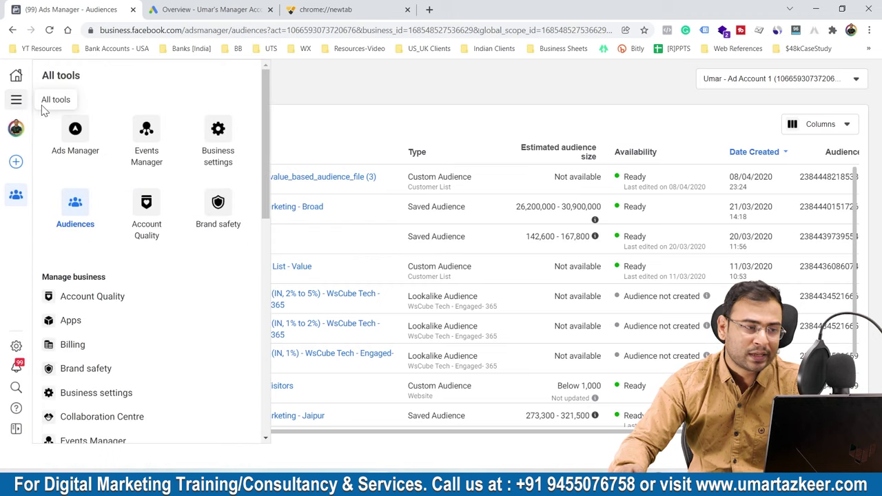
{"action": "left_click", "coordinate": [89, 126]}
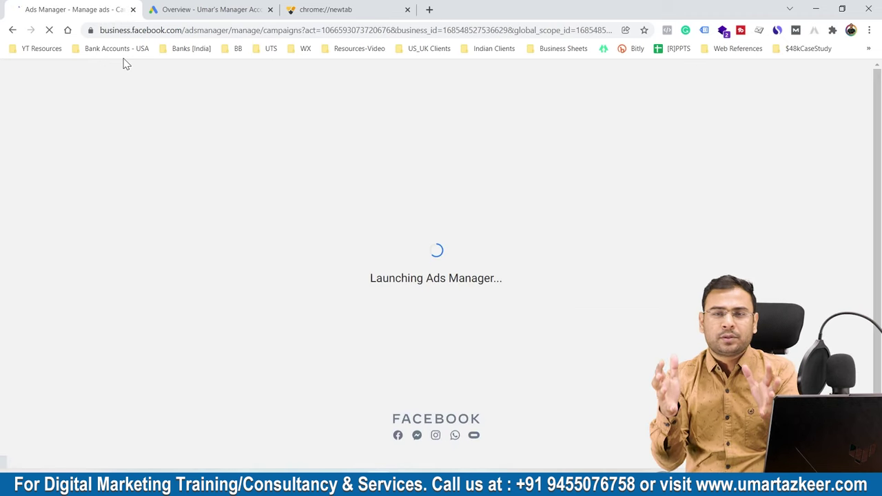